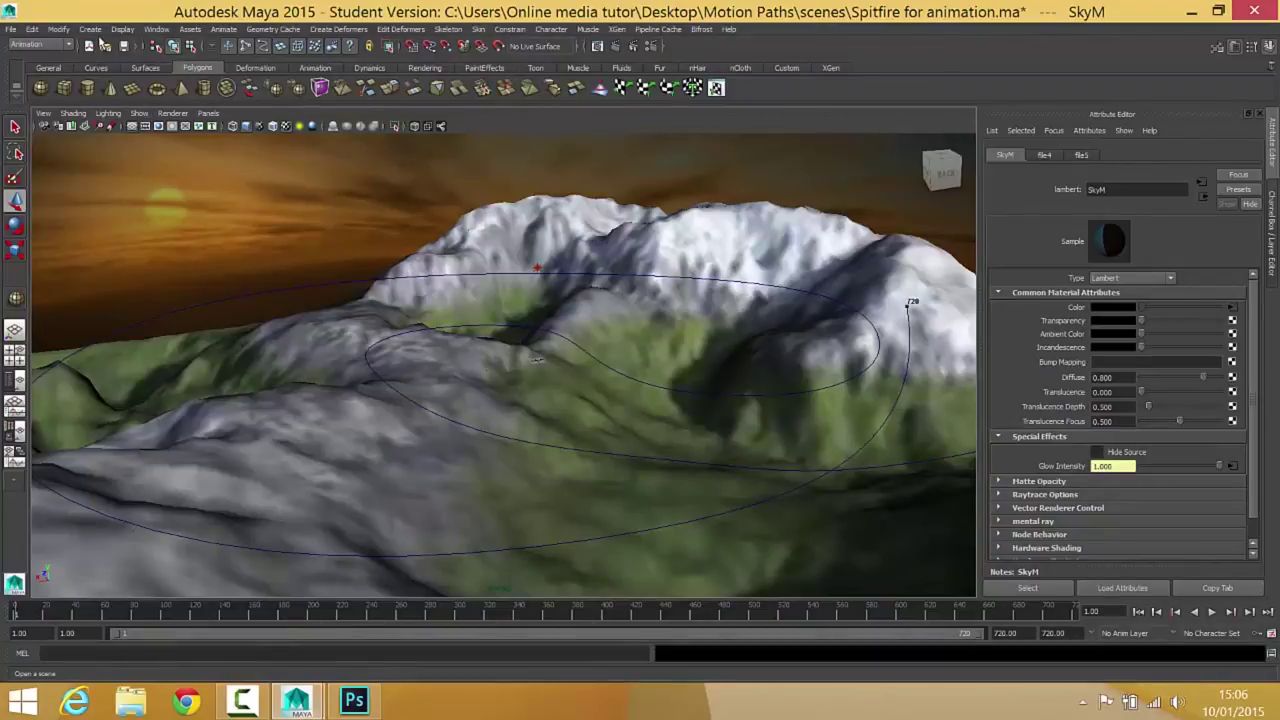
- Add a Camera and Aim rig (camera1) and orbit the perspective view around it
left_click(89, 30)
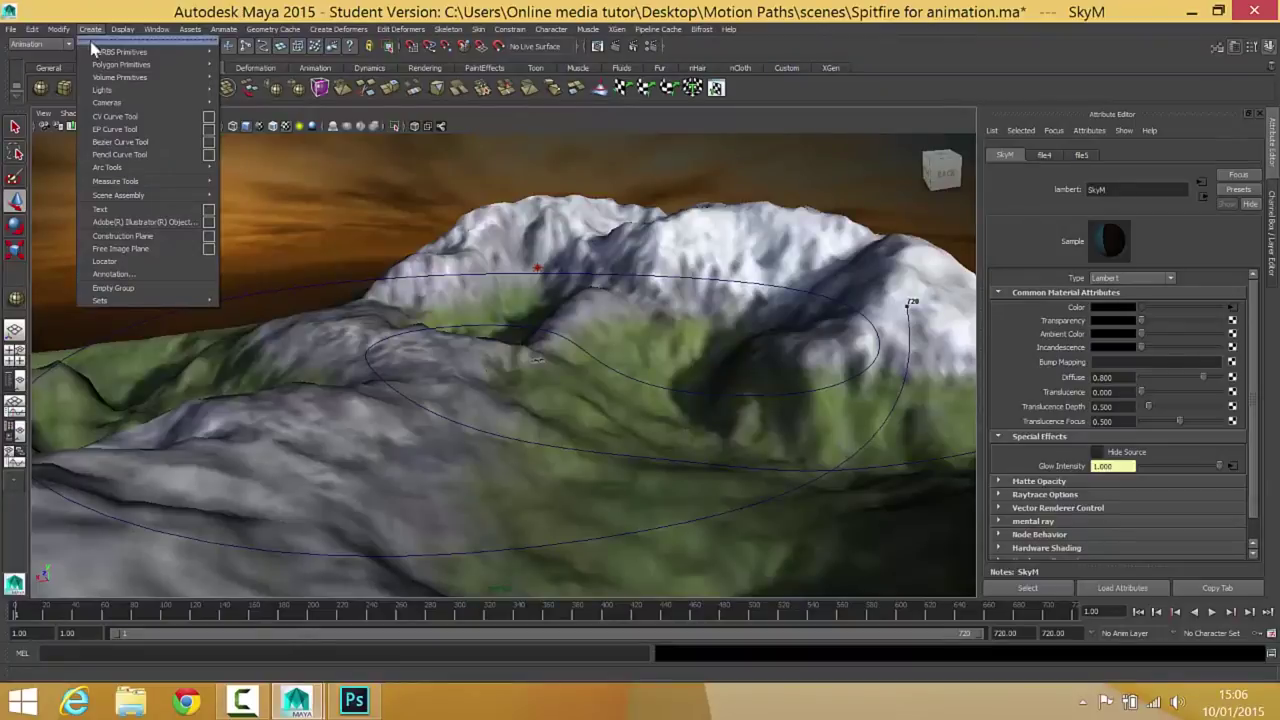
mouse_move(132, 104)
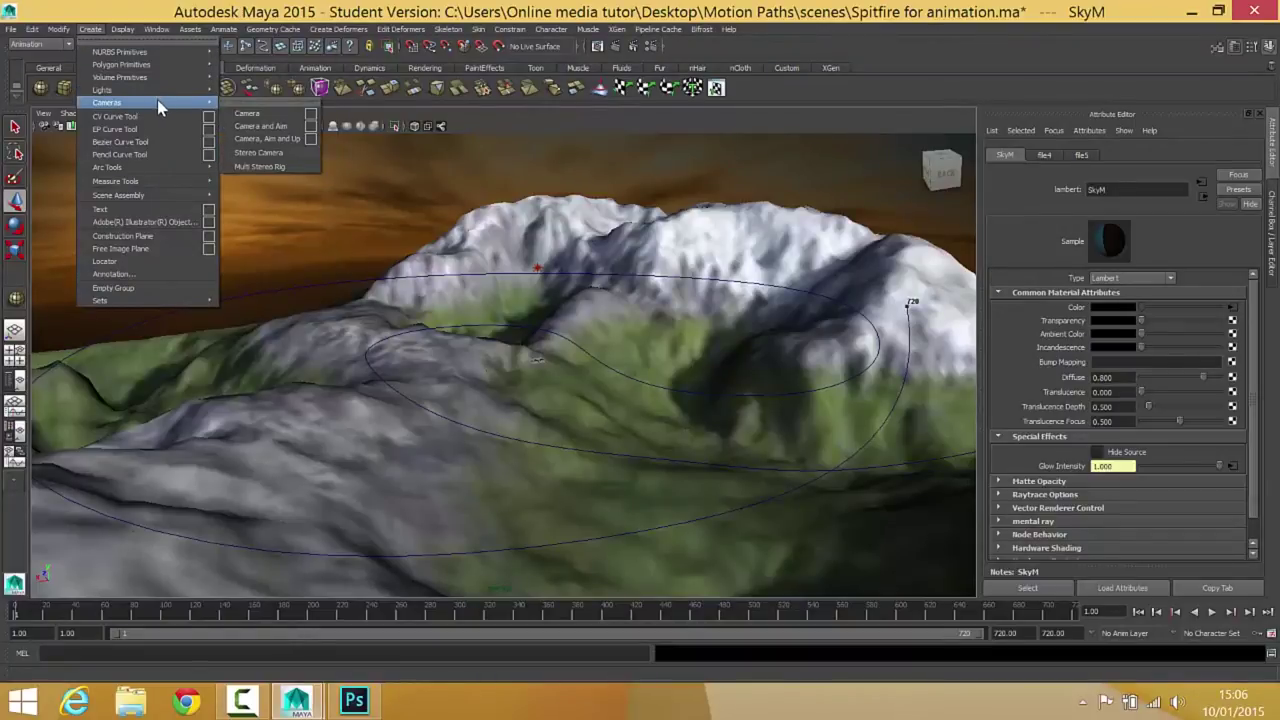
left_click(268, 126)
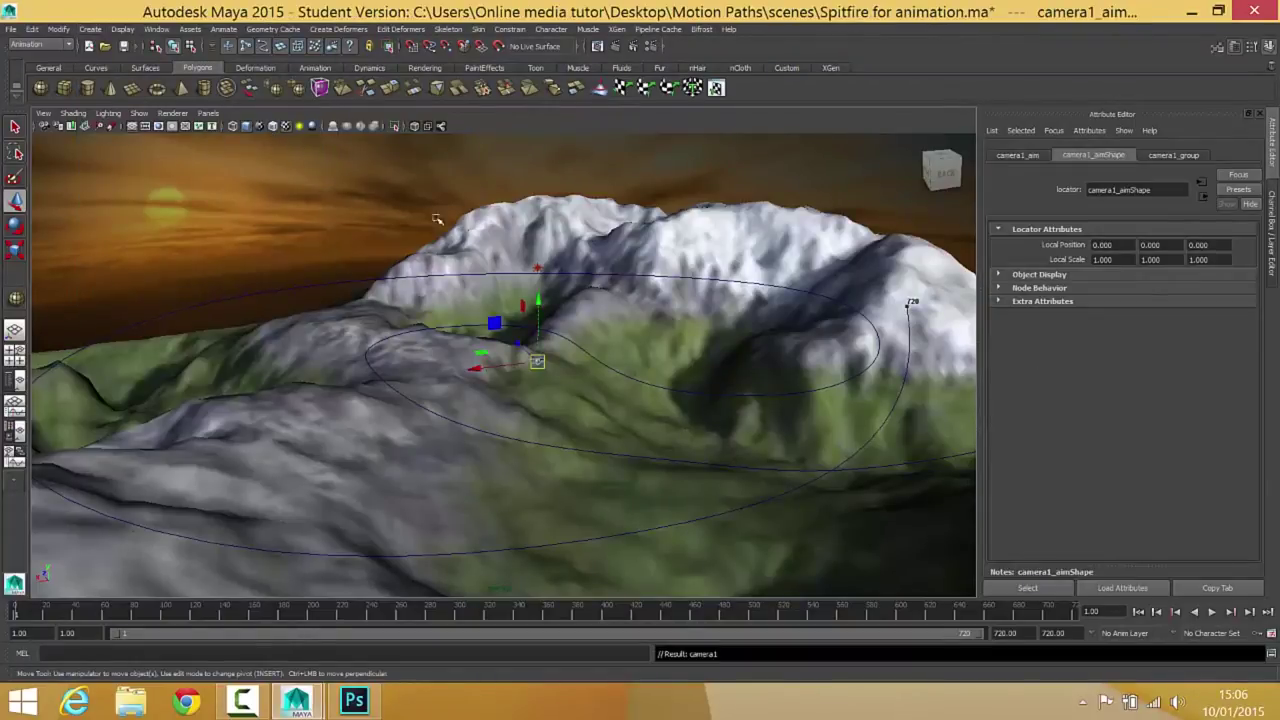
scroll(548, 268, "up", 6)
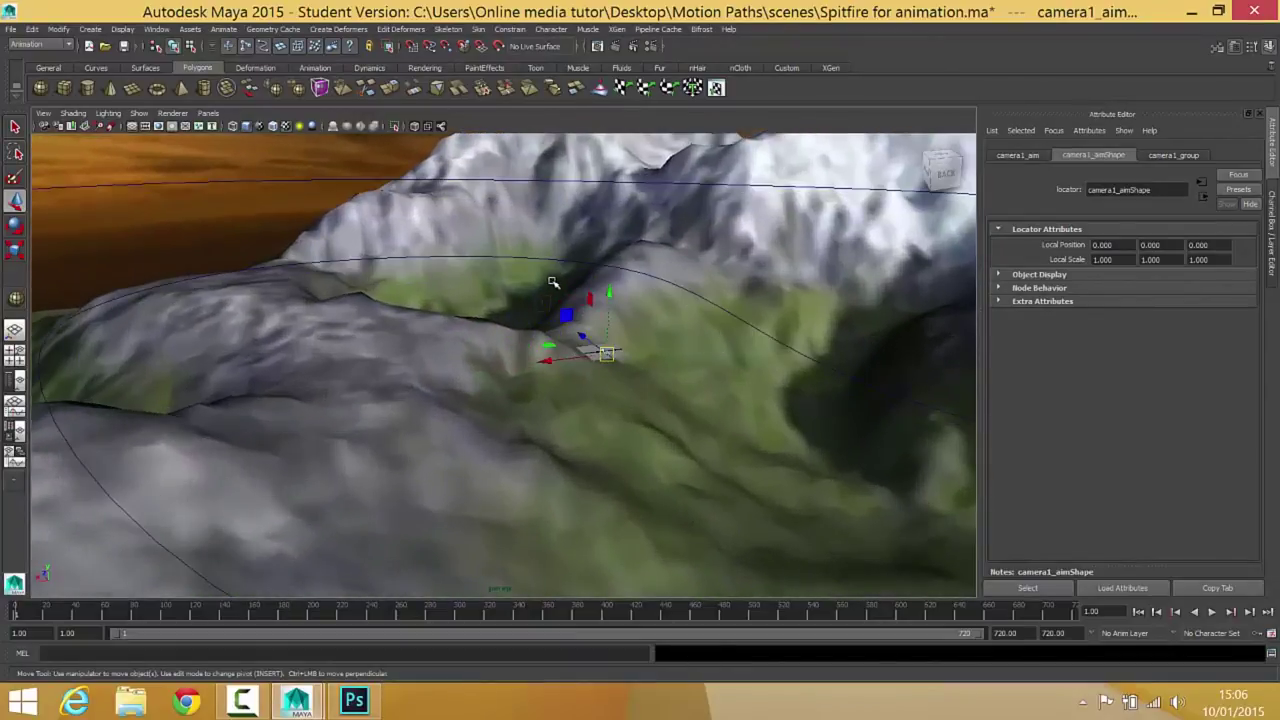
left_click_drag(492, 297, 573, 165, "alt")
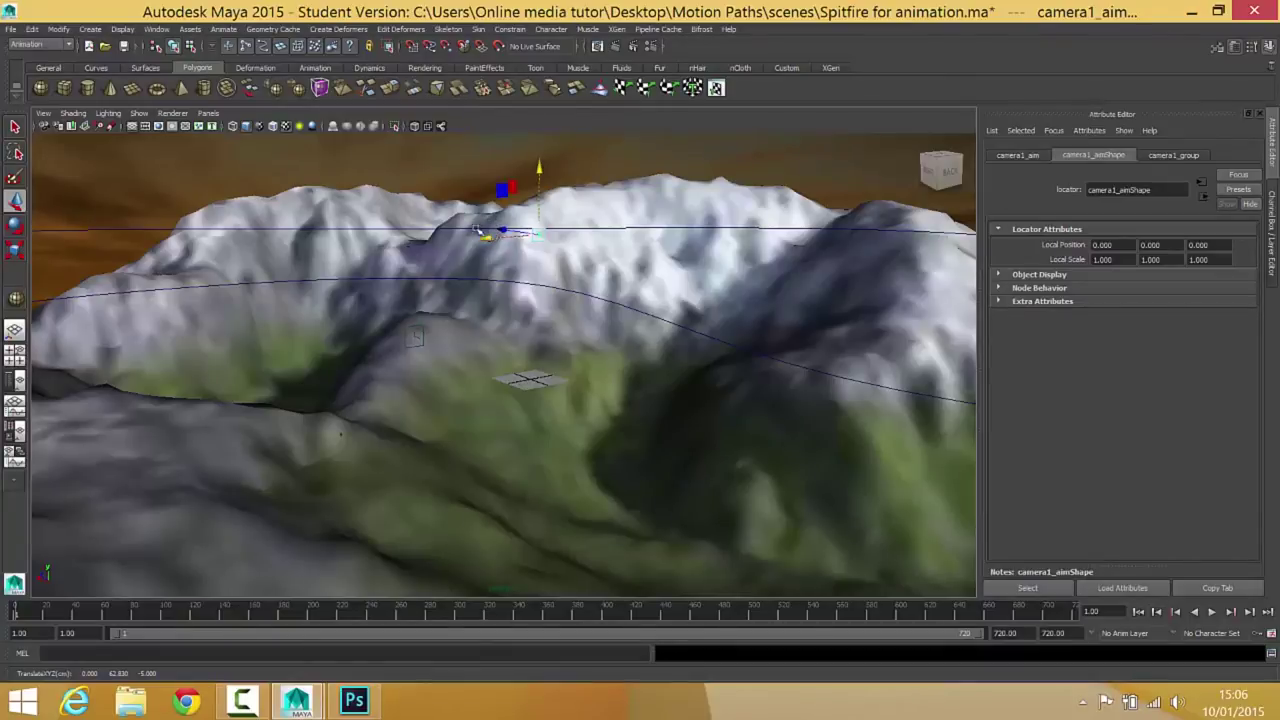
scroll(541, 246, "up", 2)
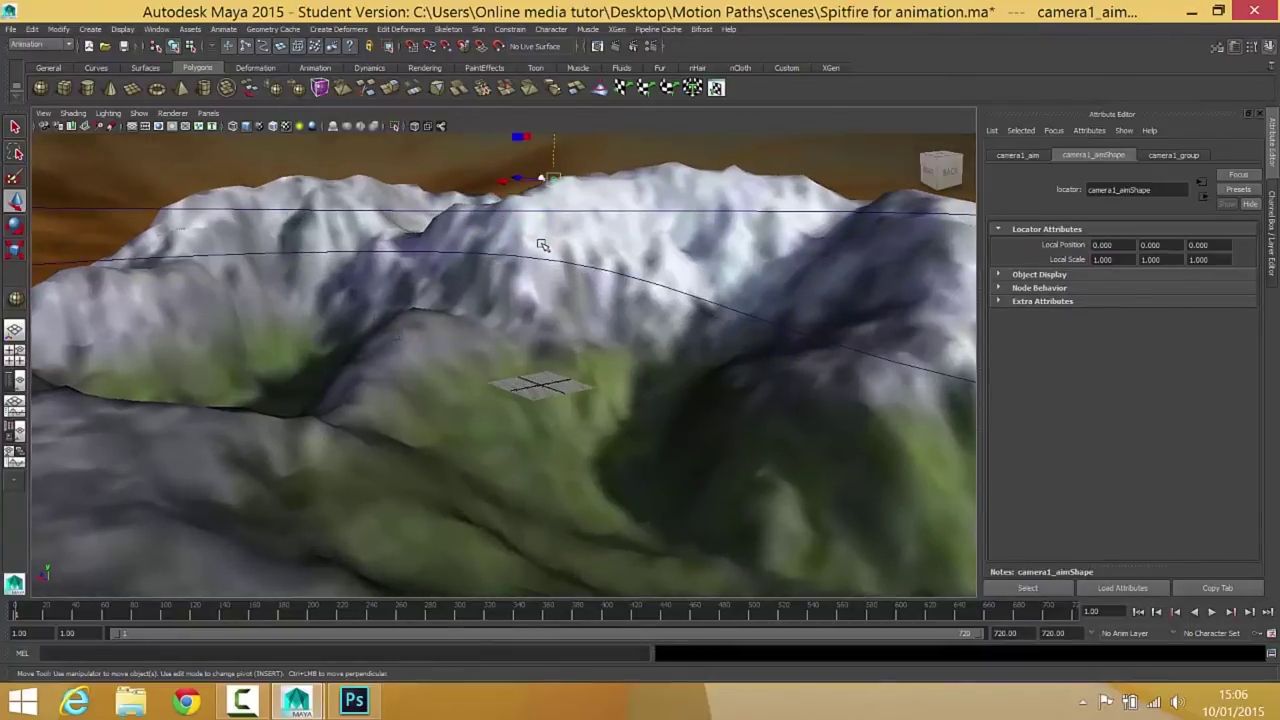
scroll(541, 246, "up", 3)
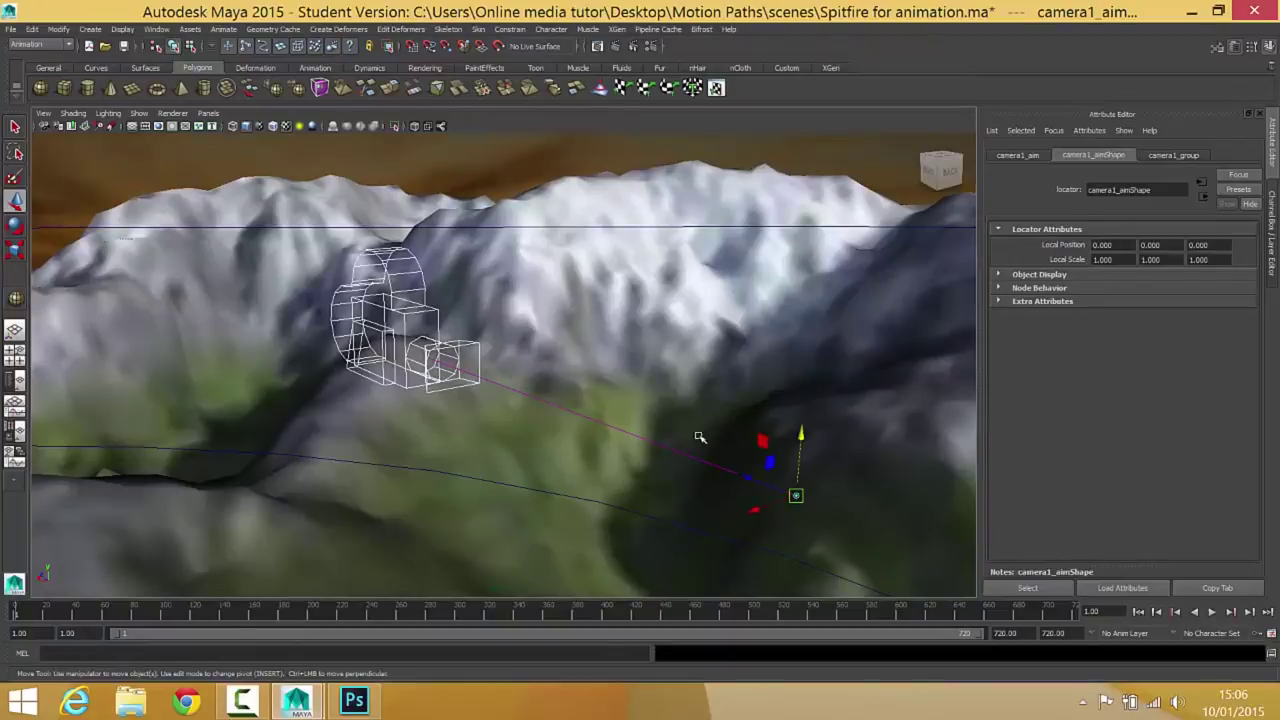
left_click(389, 311)
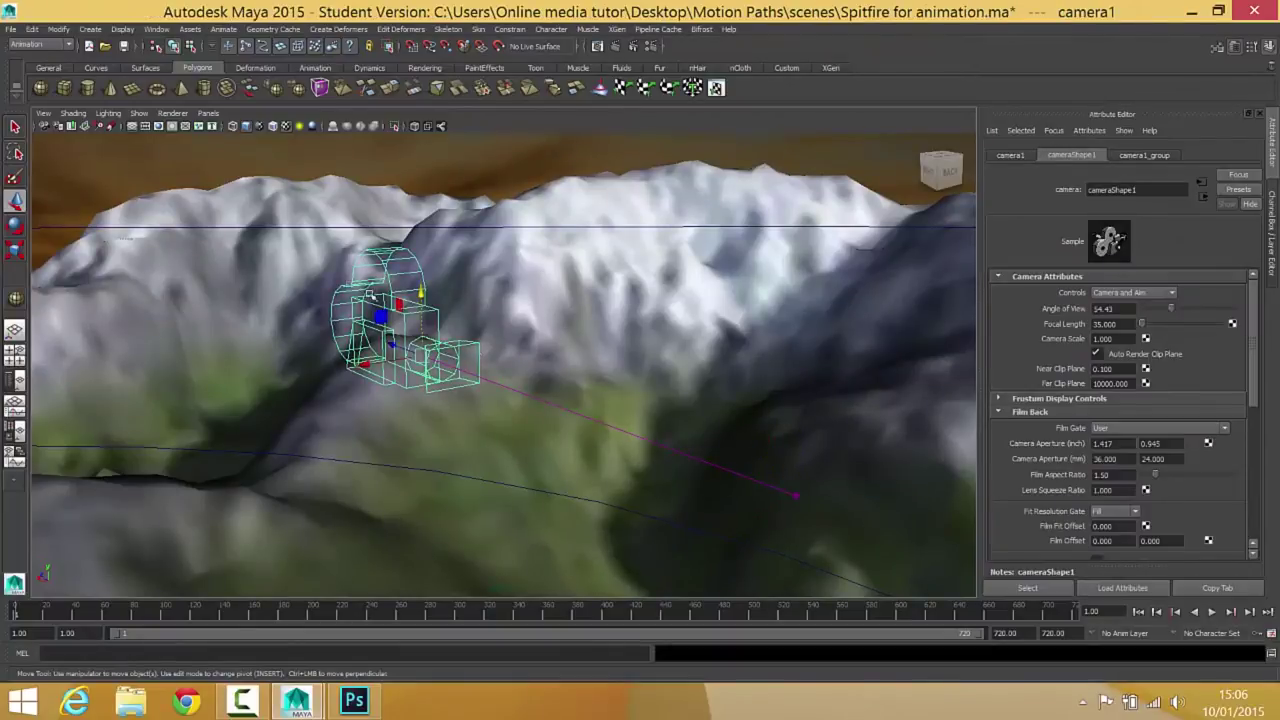
left_click(795, 496)
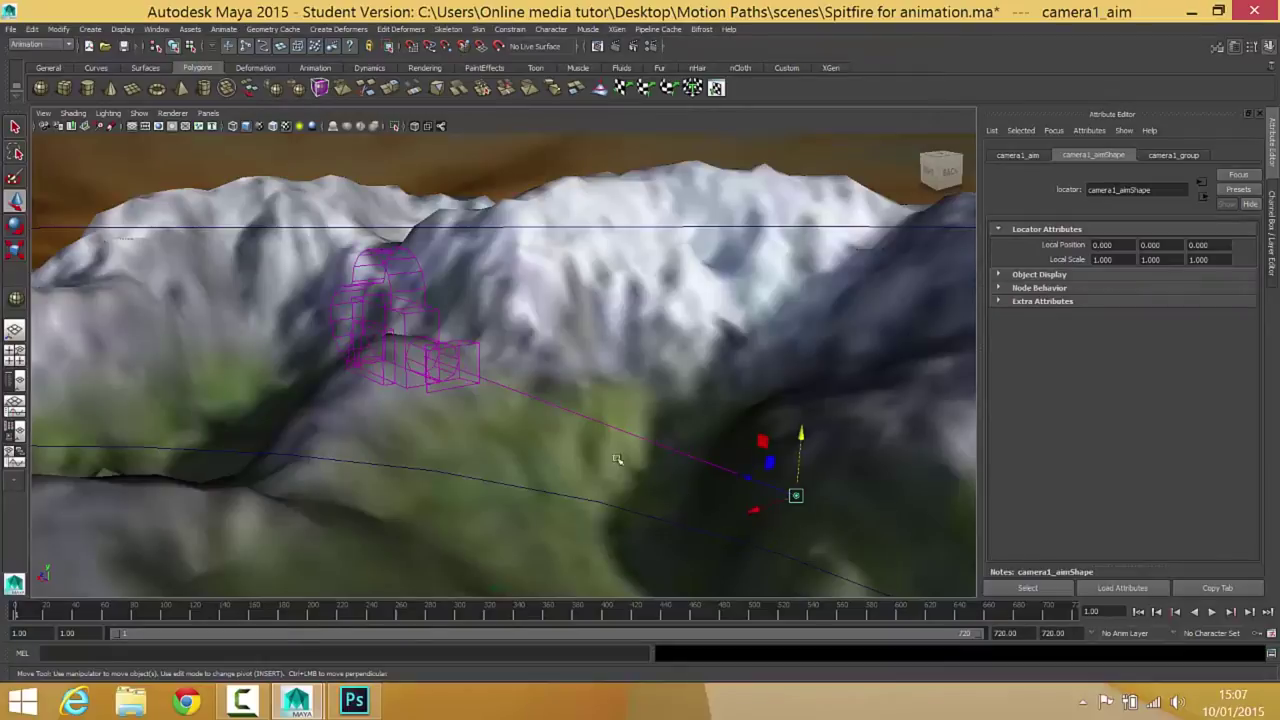
left_click(404, 317)
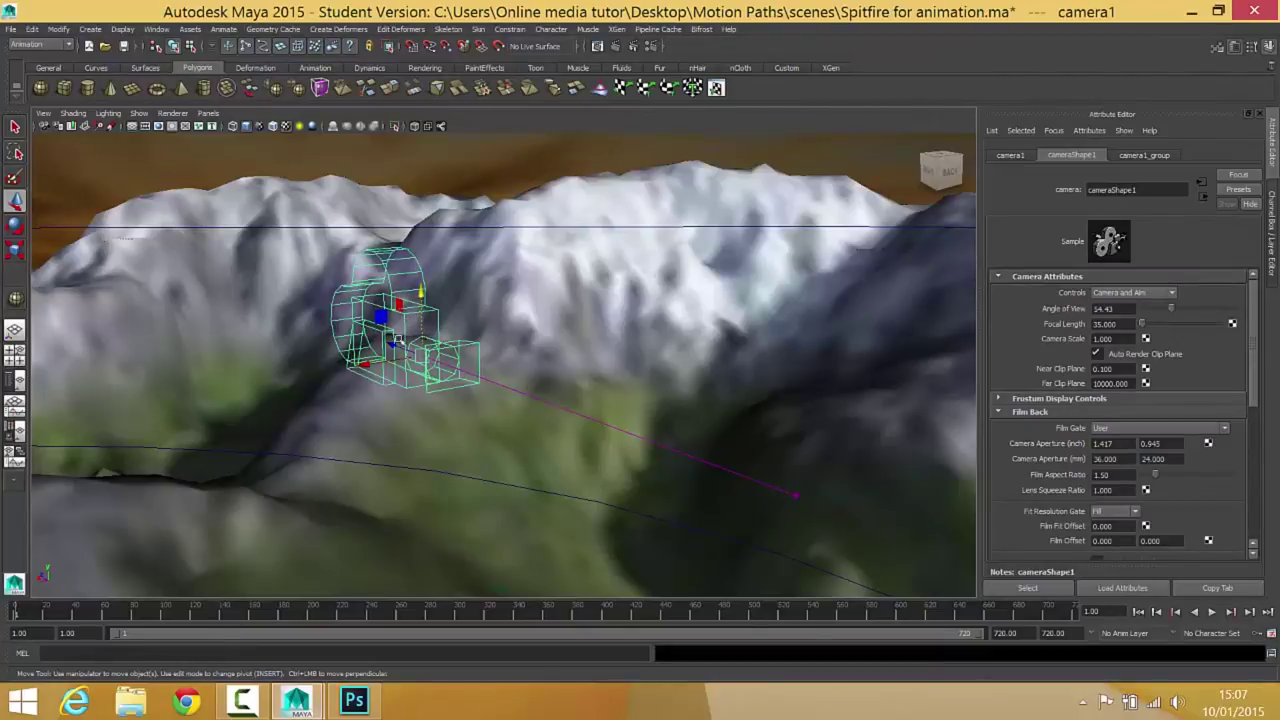
left_click(798, 497)
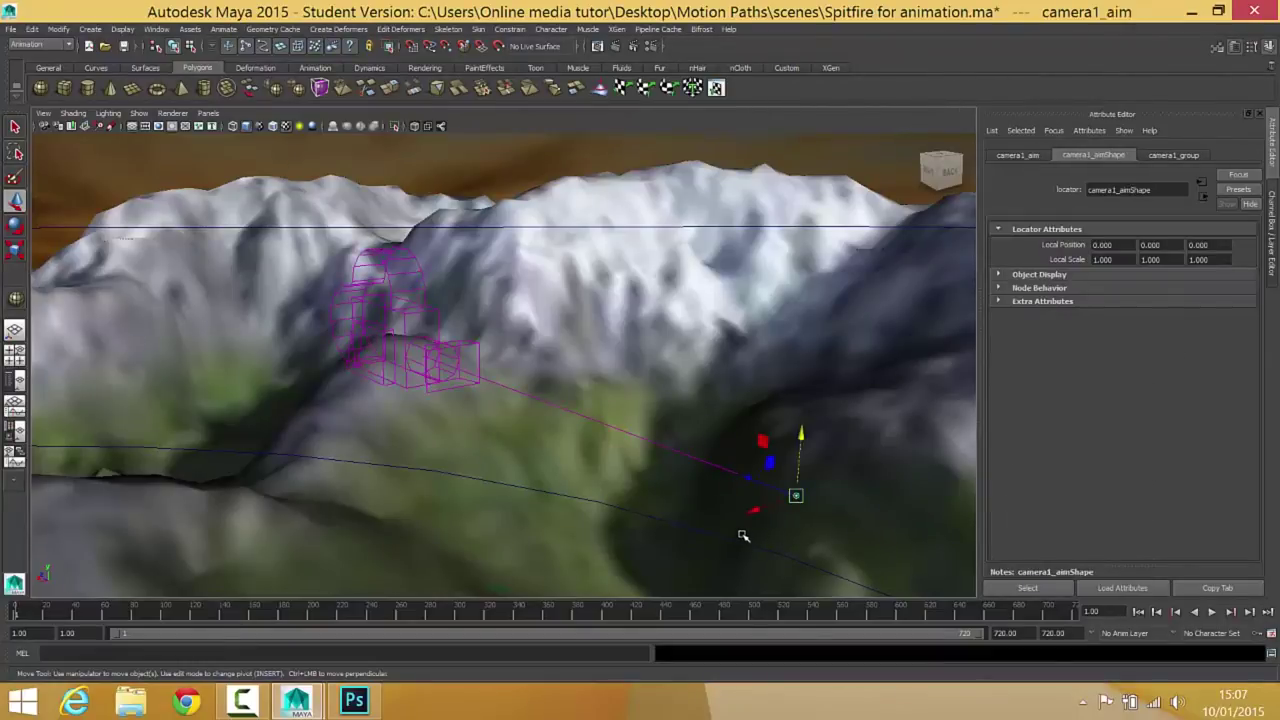
middle_click_drag(743, 534, 695, 436)
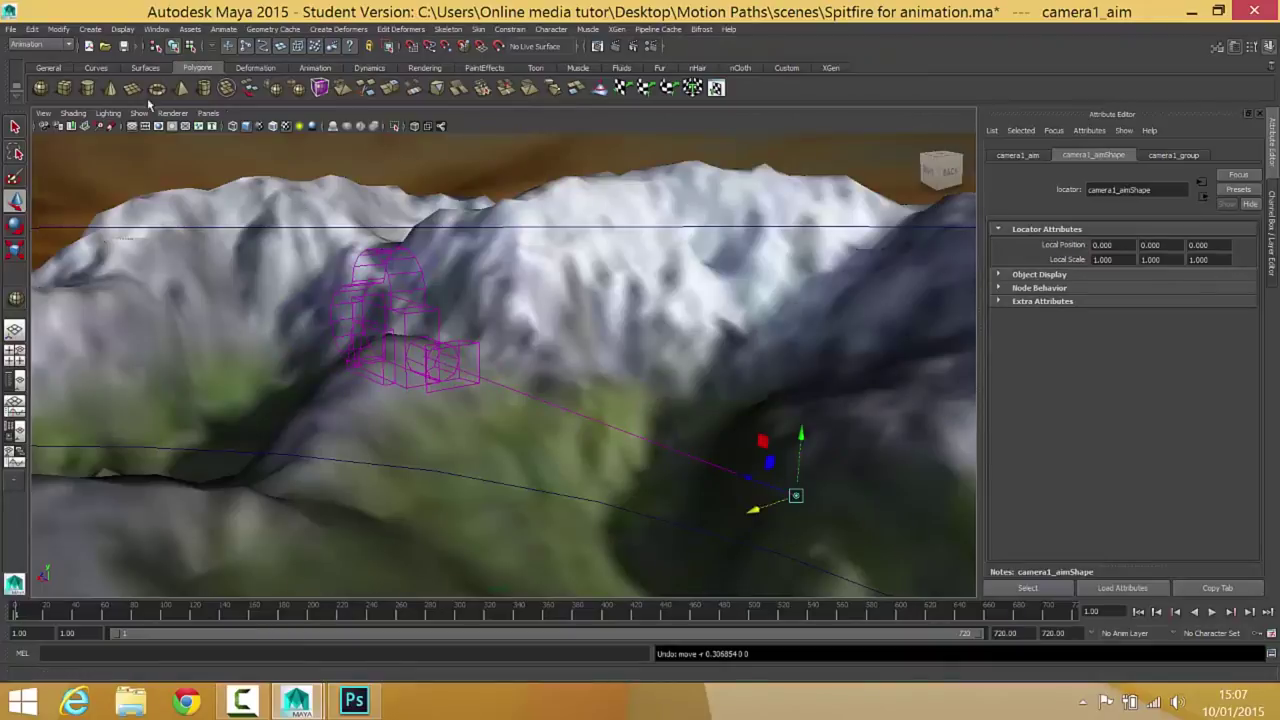
- Show camera1 and camera1_aim under an expanded camera1_group in the Outliner, then minimize it
left_click(157, 29)
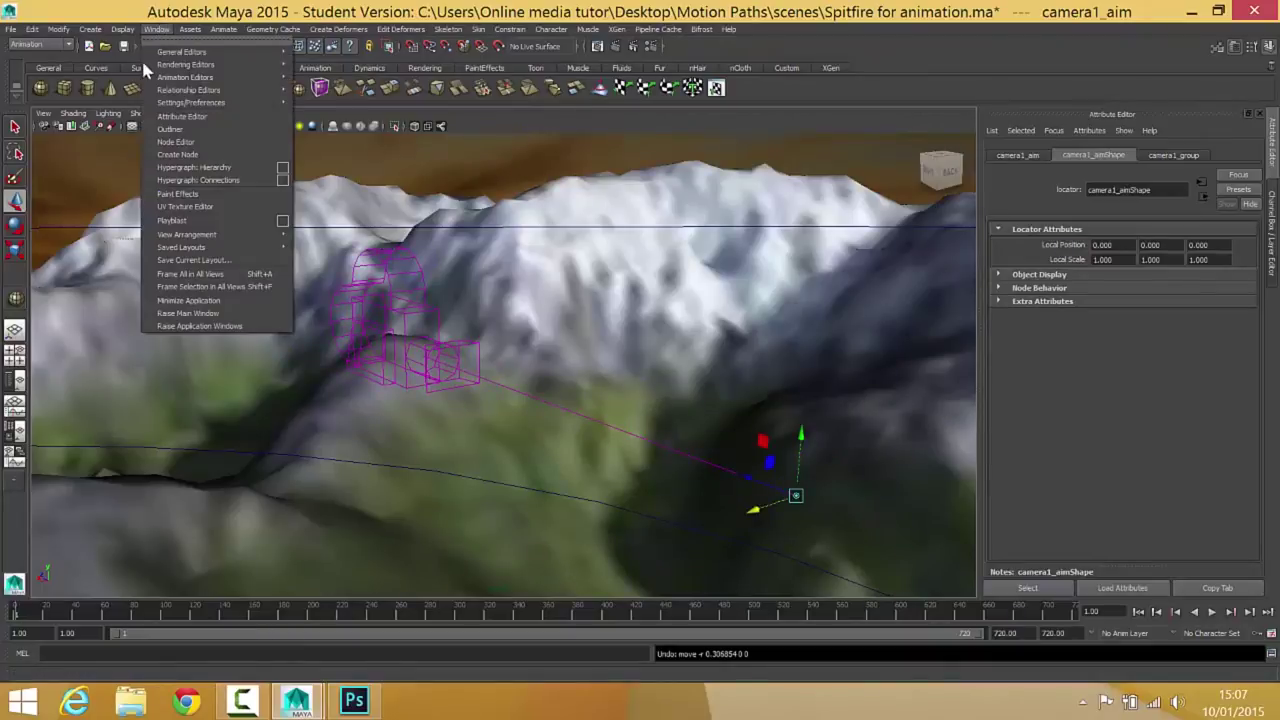
left_click(170, 129)
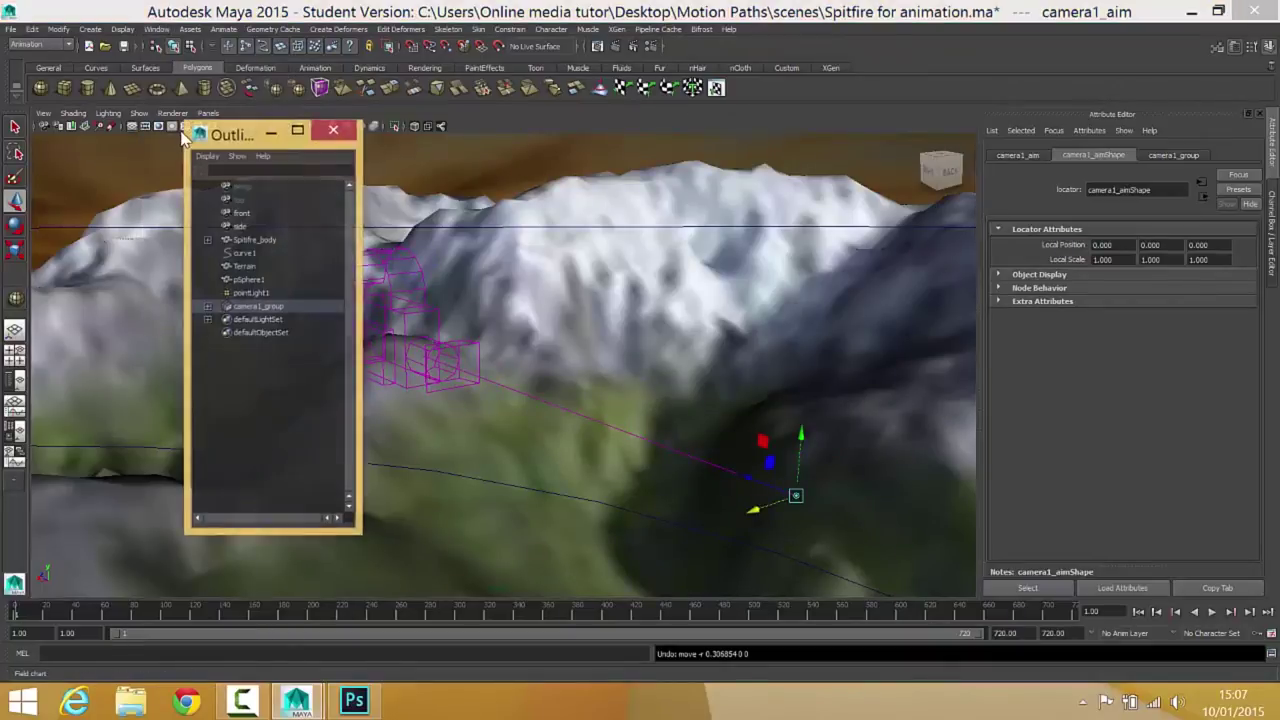
left_click(208, 308)
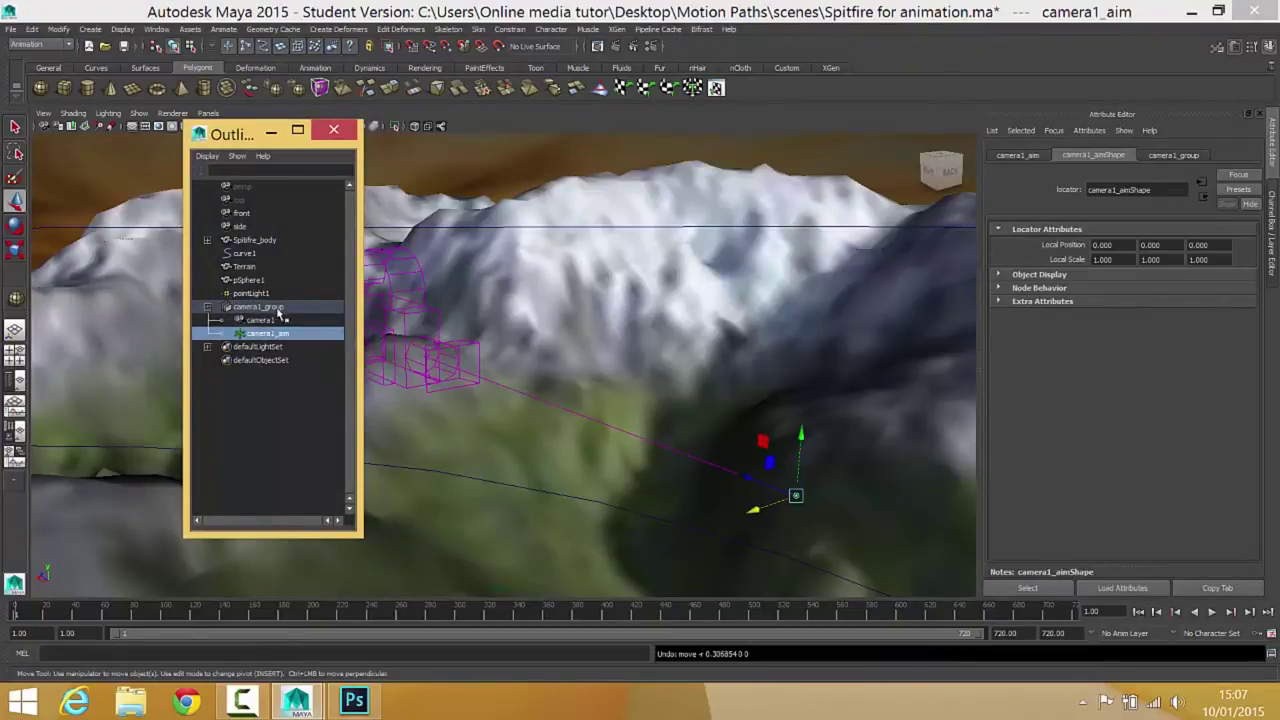
left_click(260, 321)
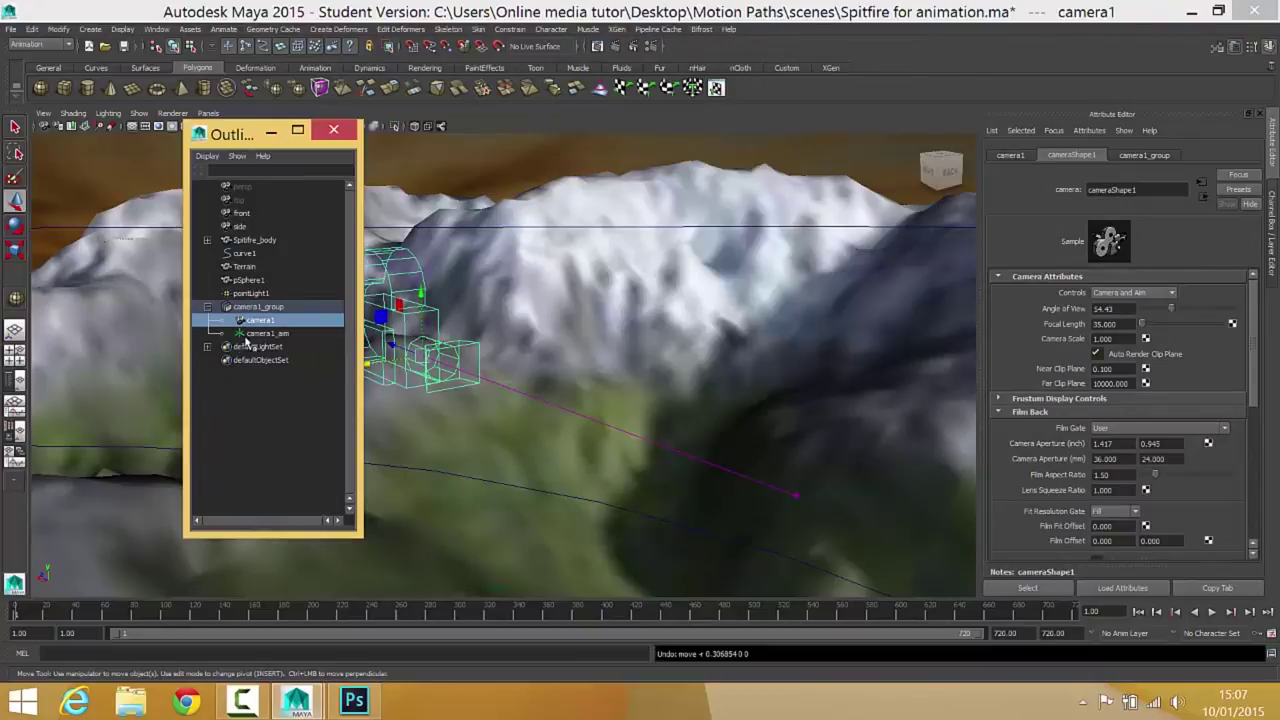
left_click(250, 334)
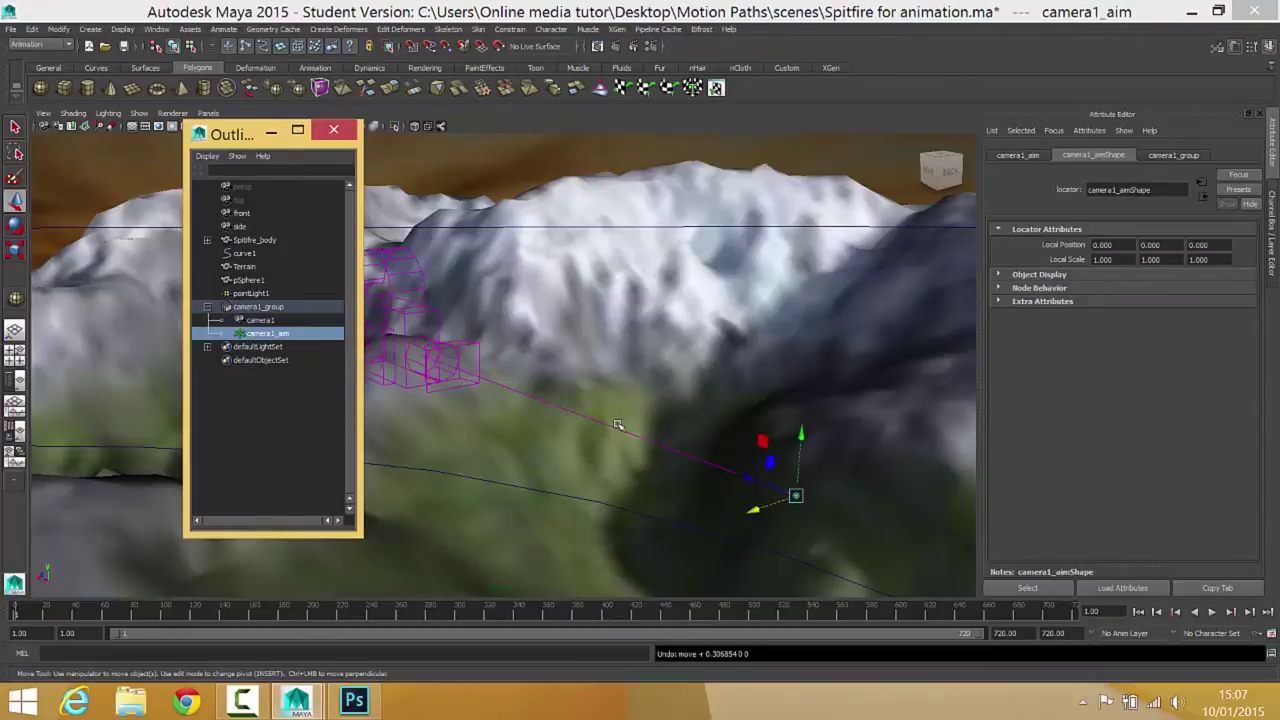
left_click(272, 132)
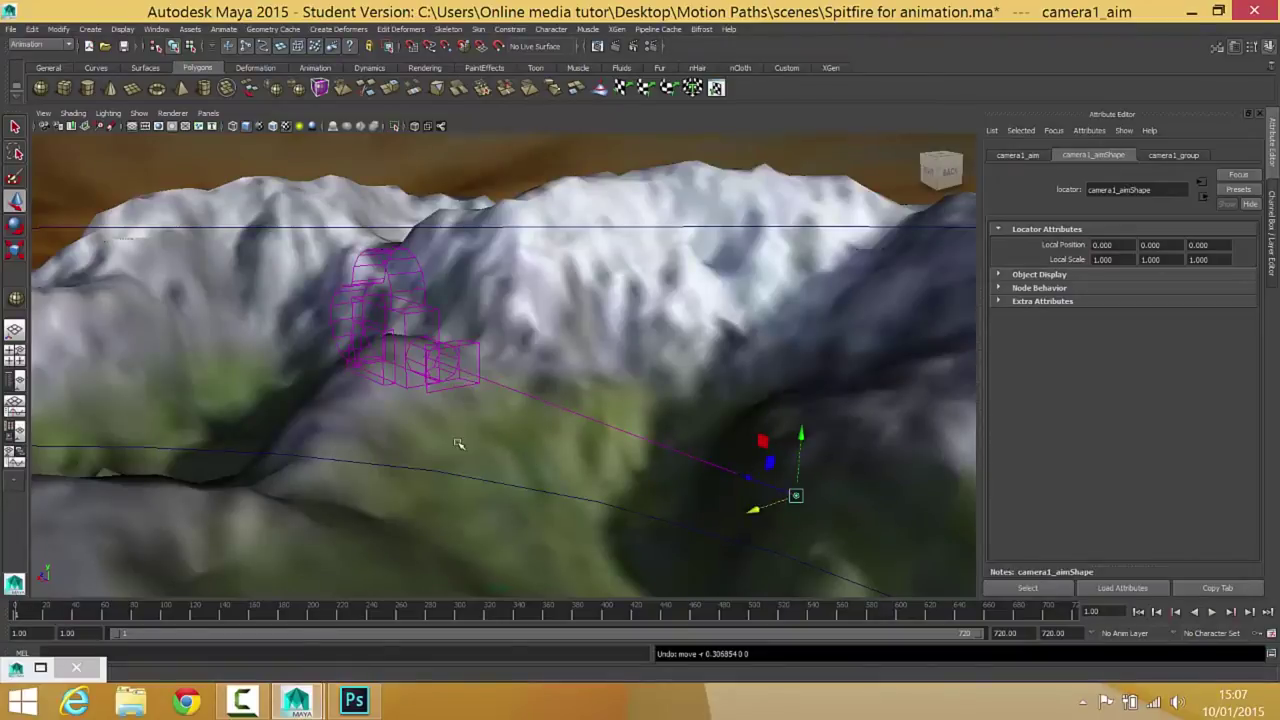
- Move camera1_aim onto the Spitfire's cockpit in the top view, then maximize the front view
left_click(17, 355)
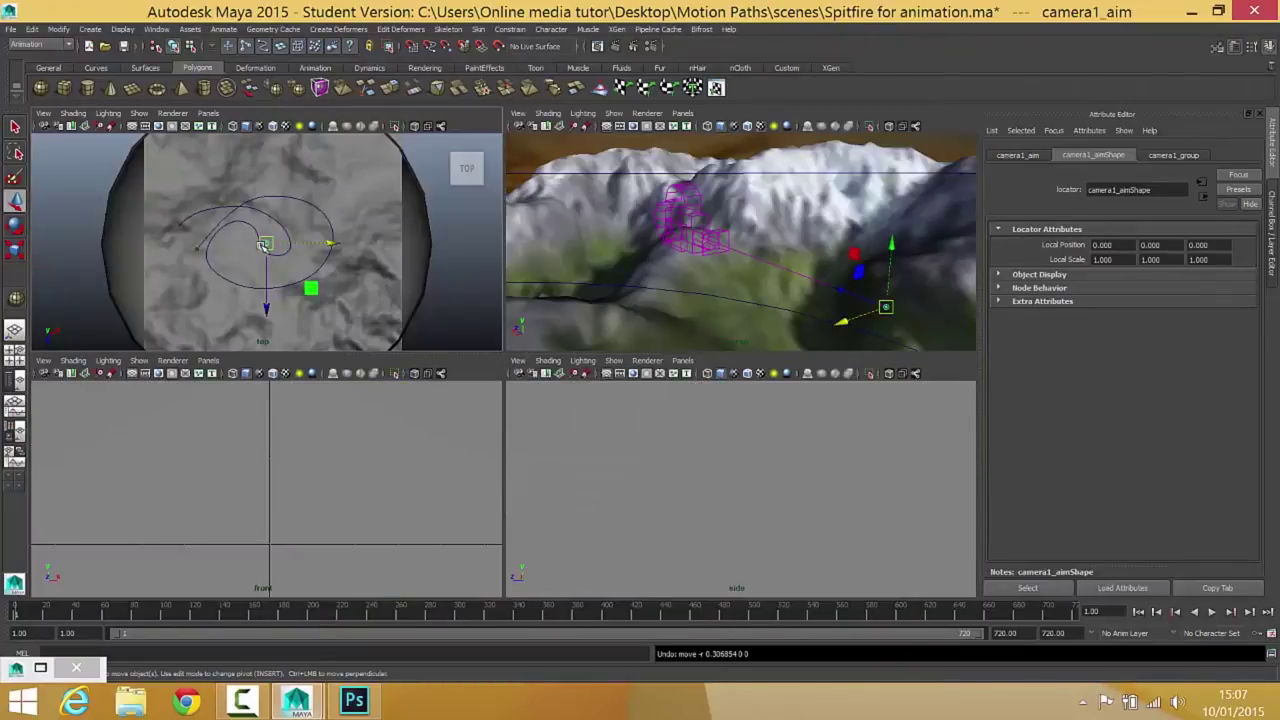
key("space")
scroll(360, 305, "up", 6)
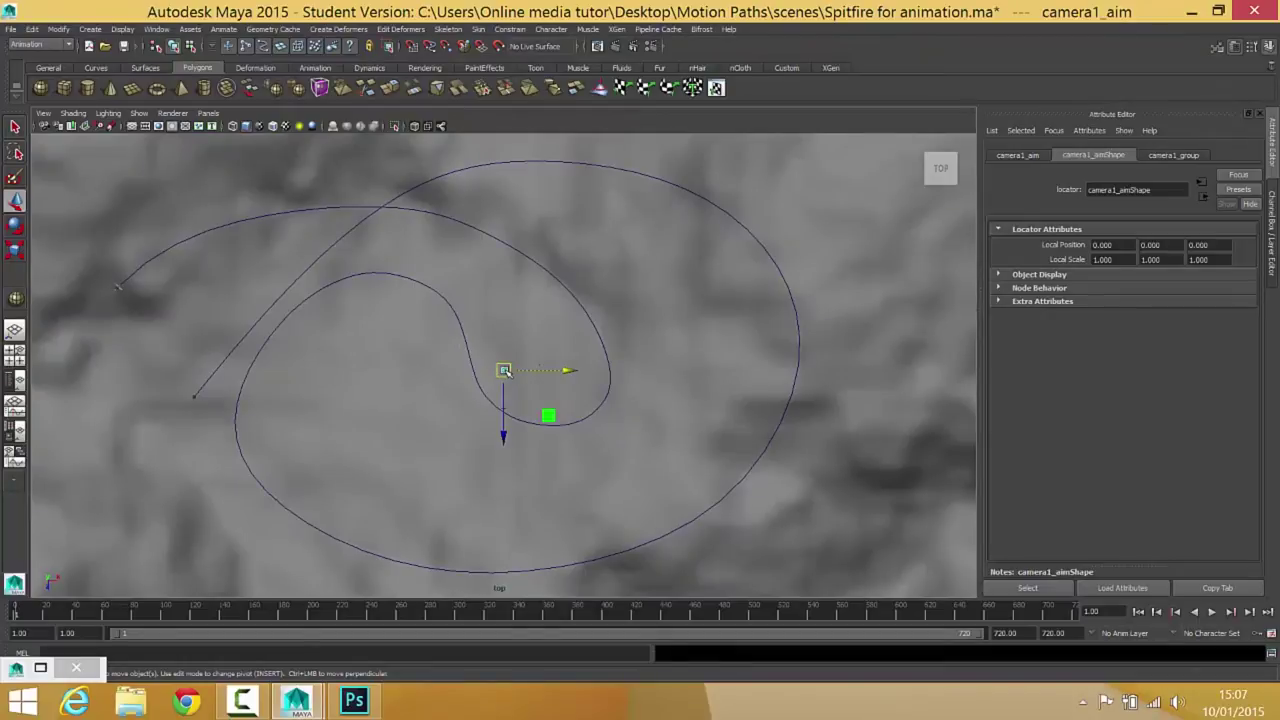
left_click_drag(504, 370, 116, 287)
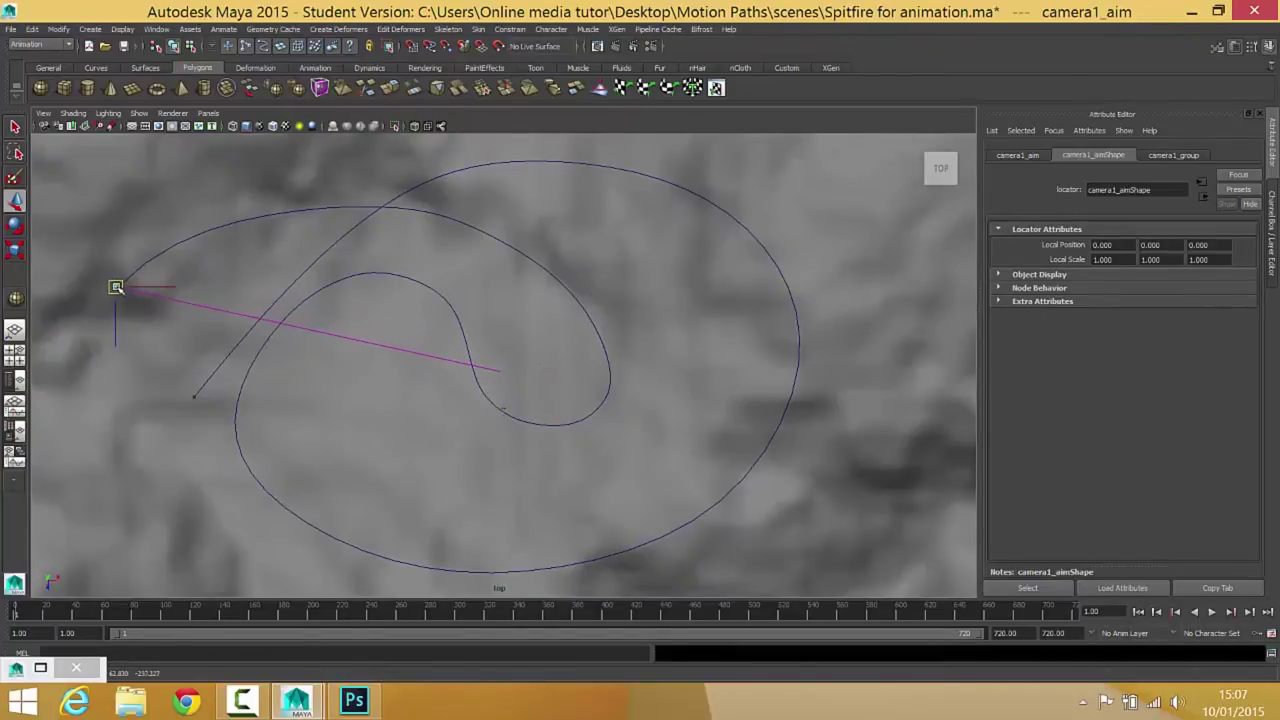
key("f")
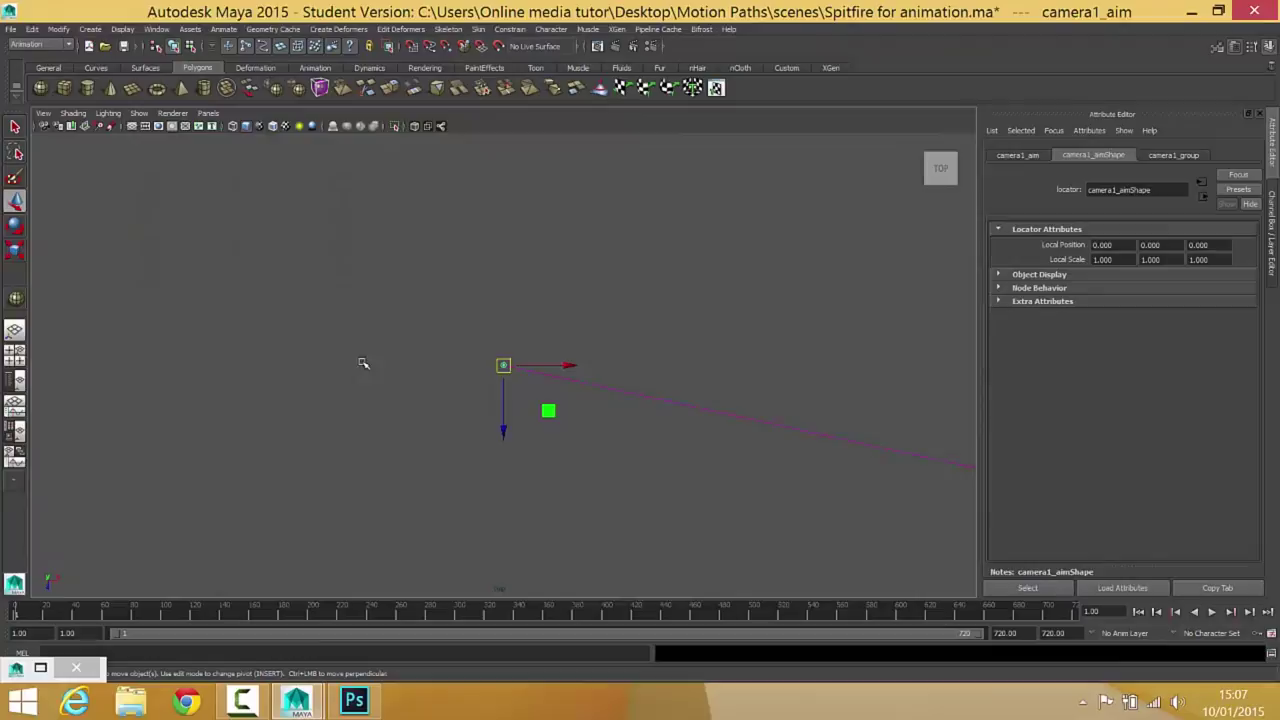
left_click_drag(504, 366, 650, 308)
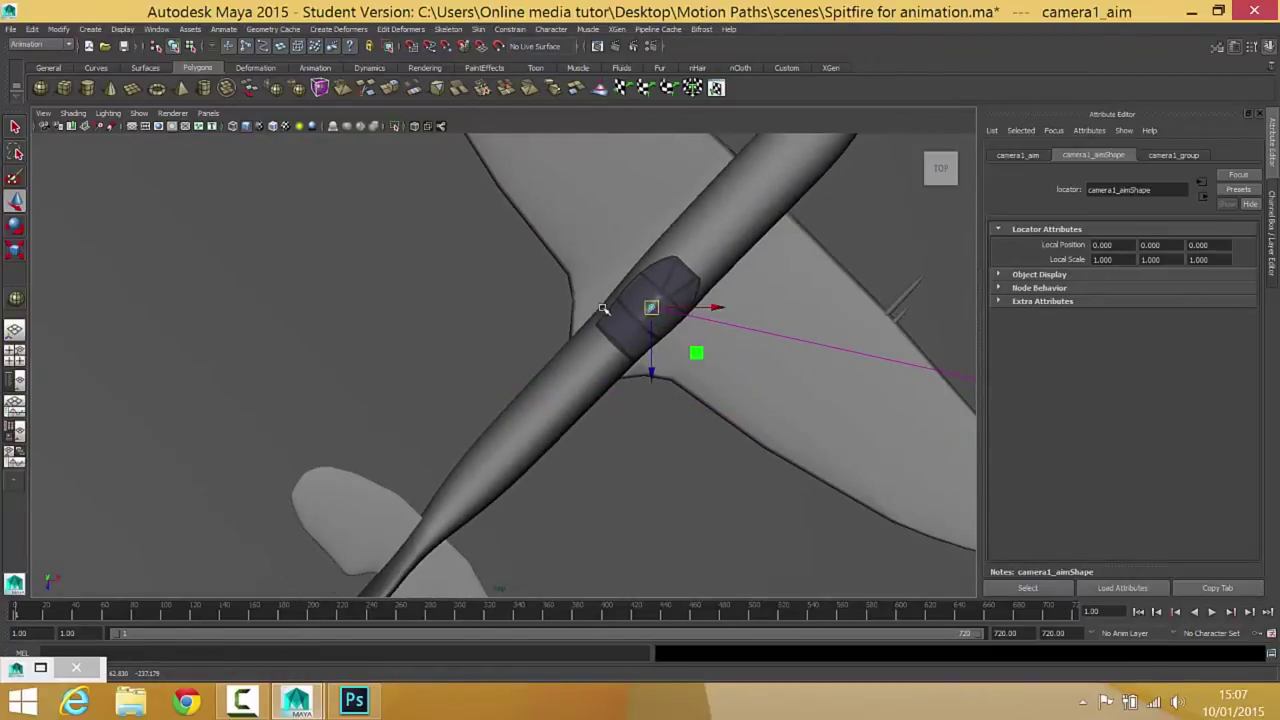
key("space")
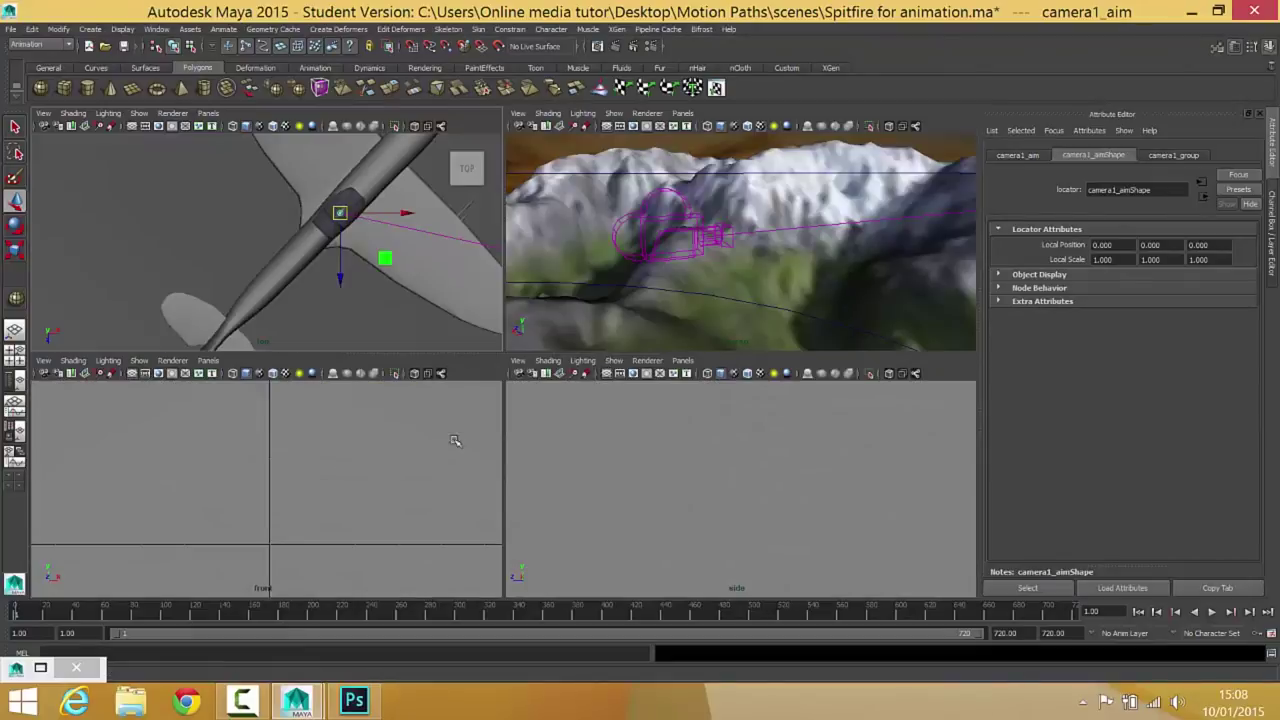
key("space")
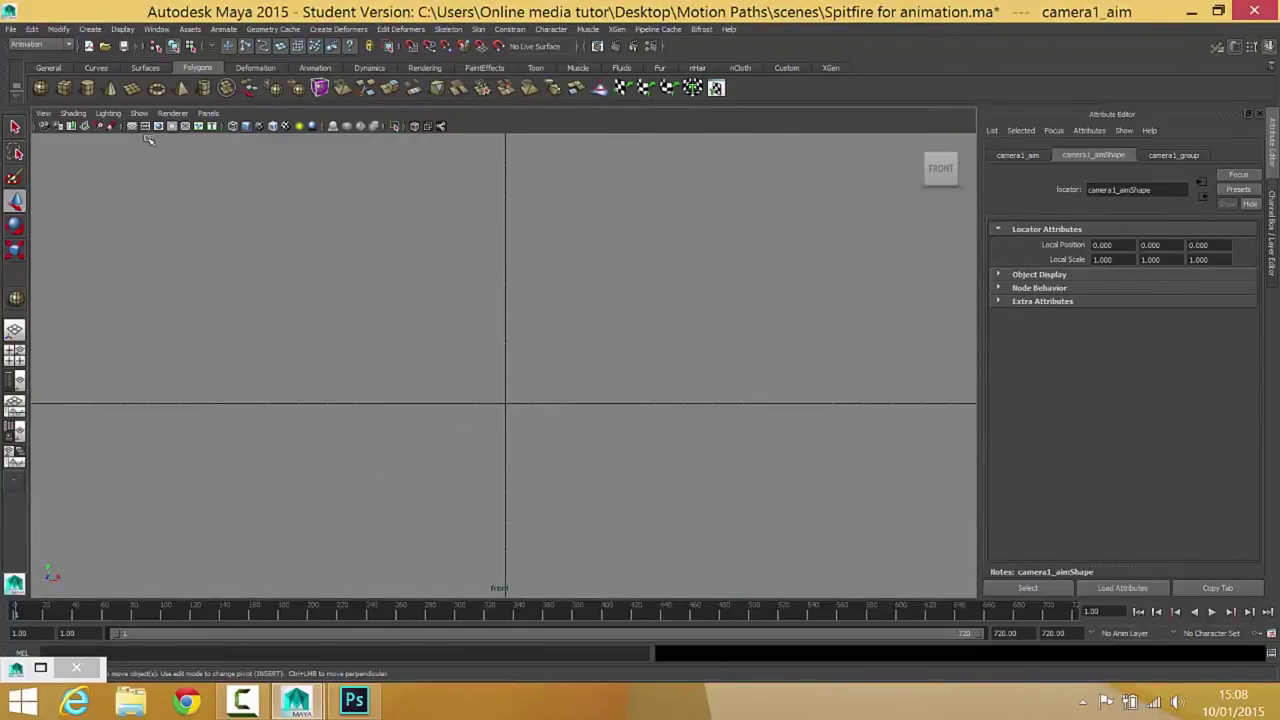
- Set camera1_aim's height to the cockpit in the front view and restore the four-view layout
key("f")
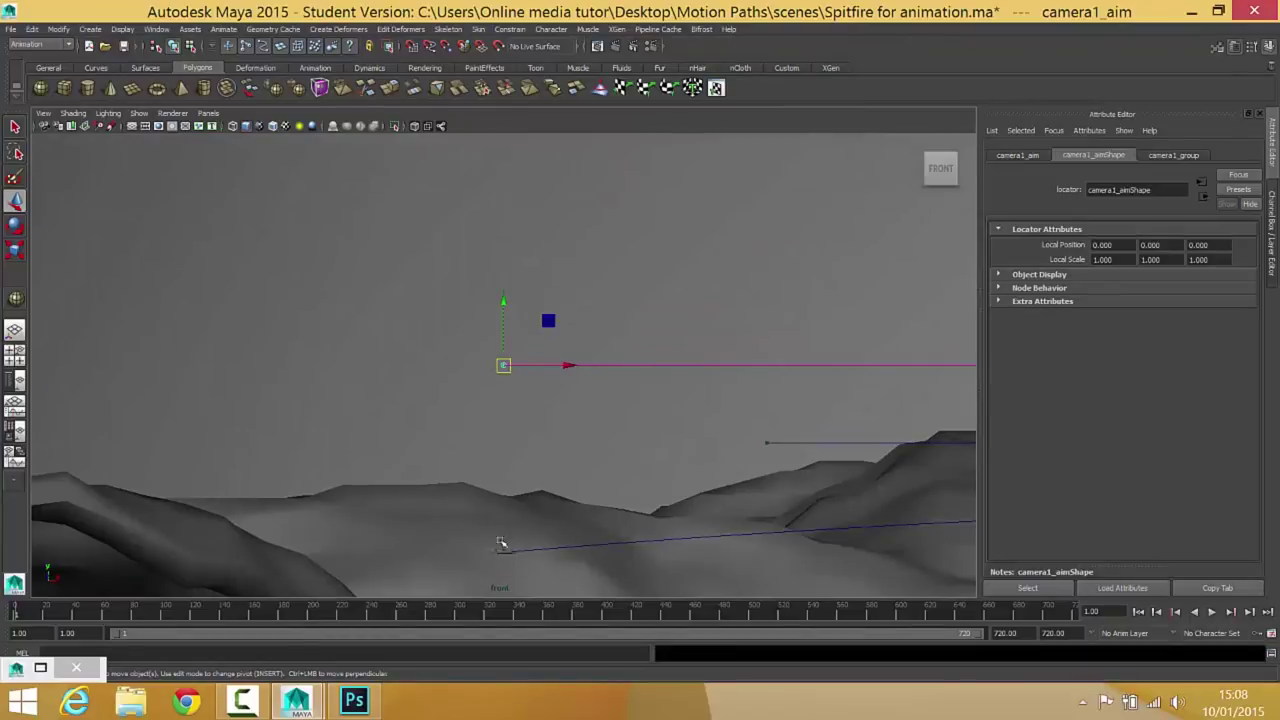
left_click_drag(506, 306, 511, 485)
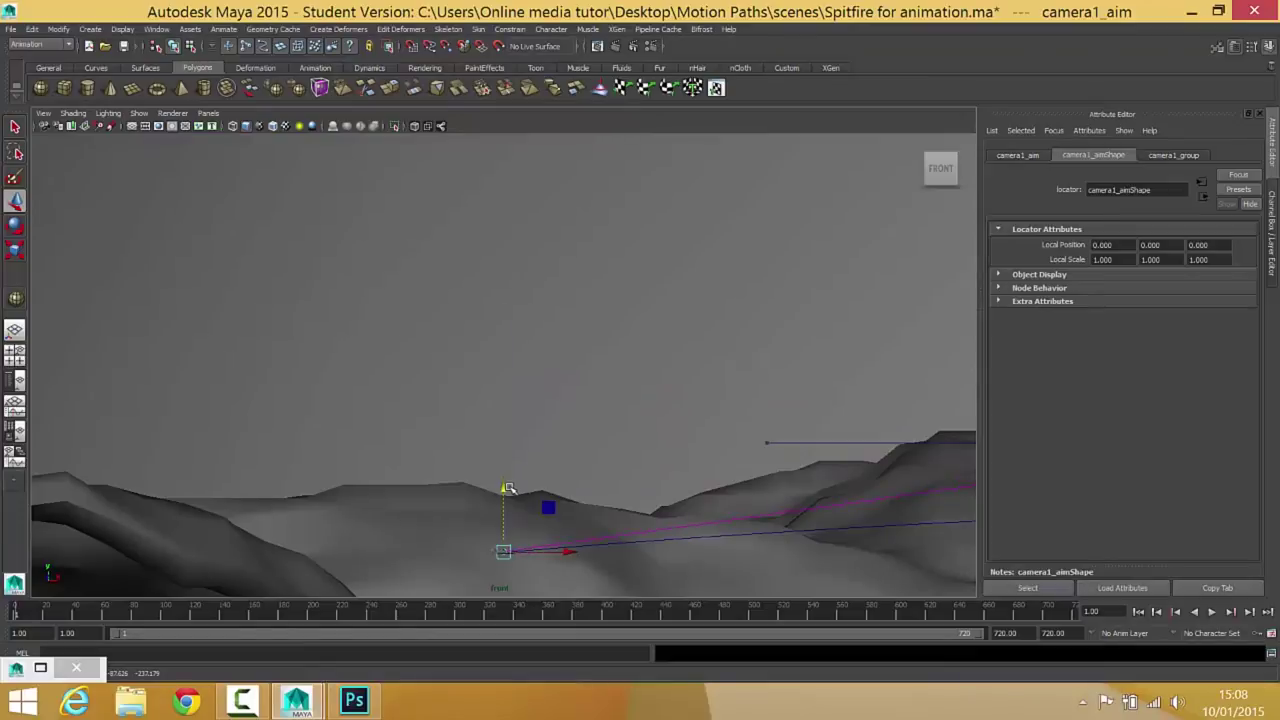
key("f")
scroll(511, 423, "down", 6)
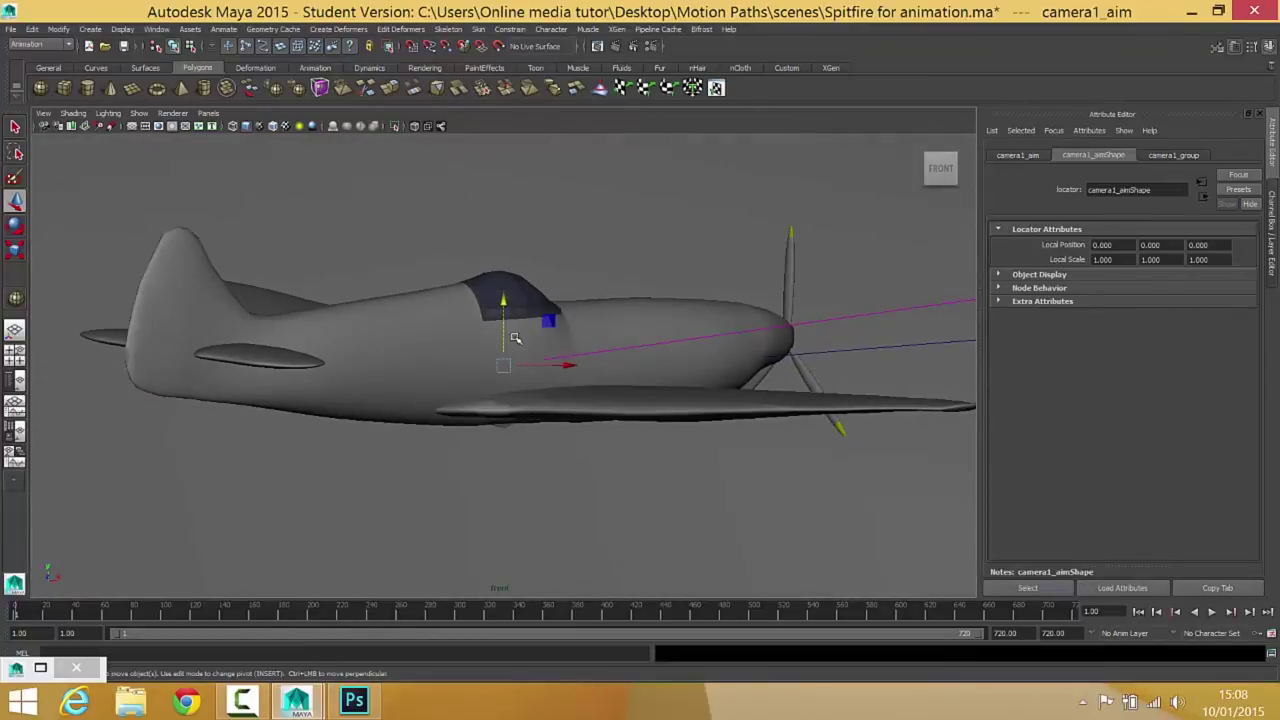
left_click_drag(502, 300, 518, 254)
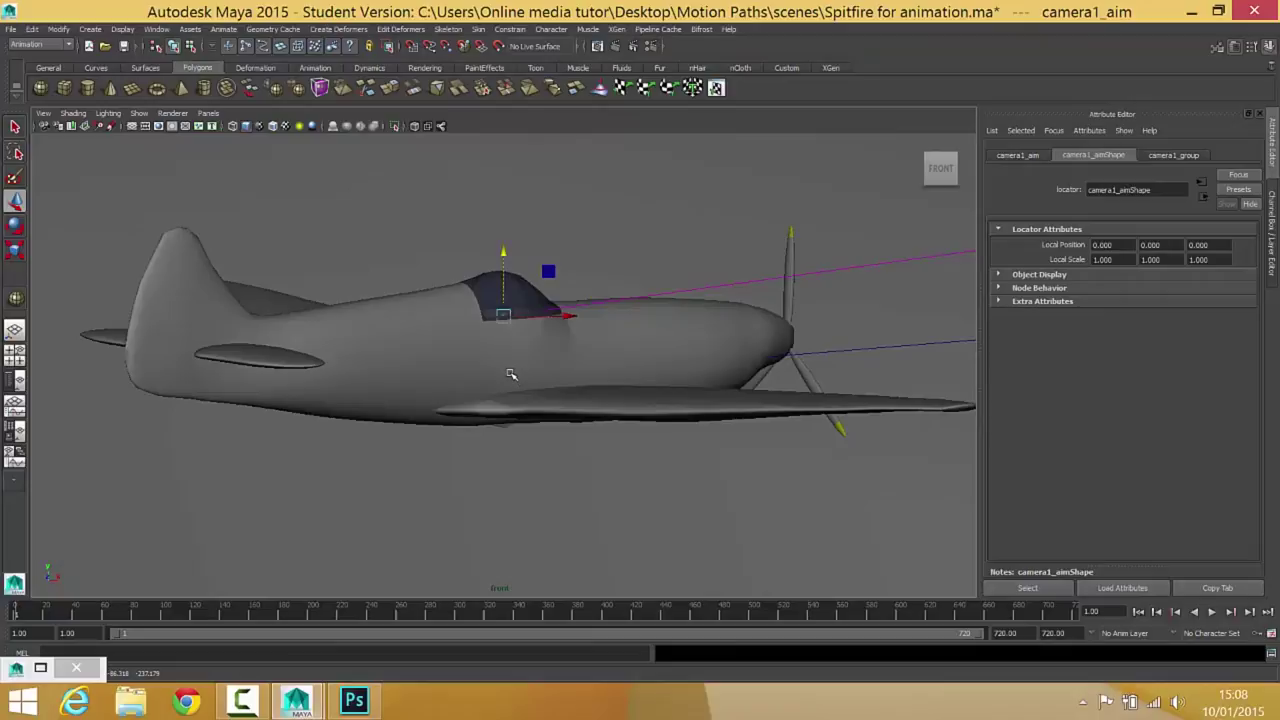
key("space")
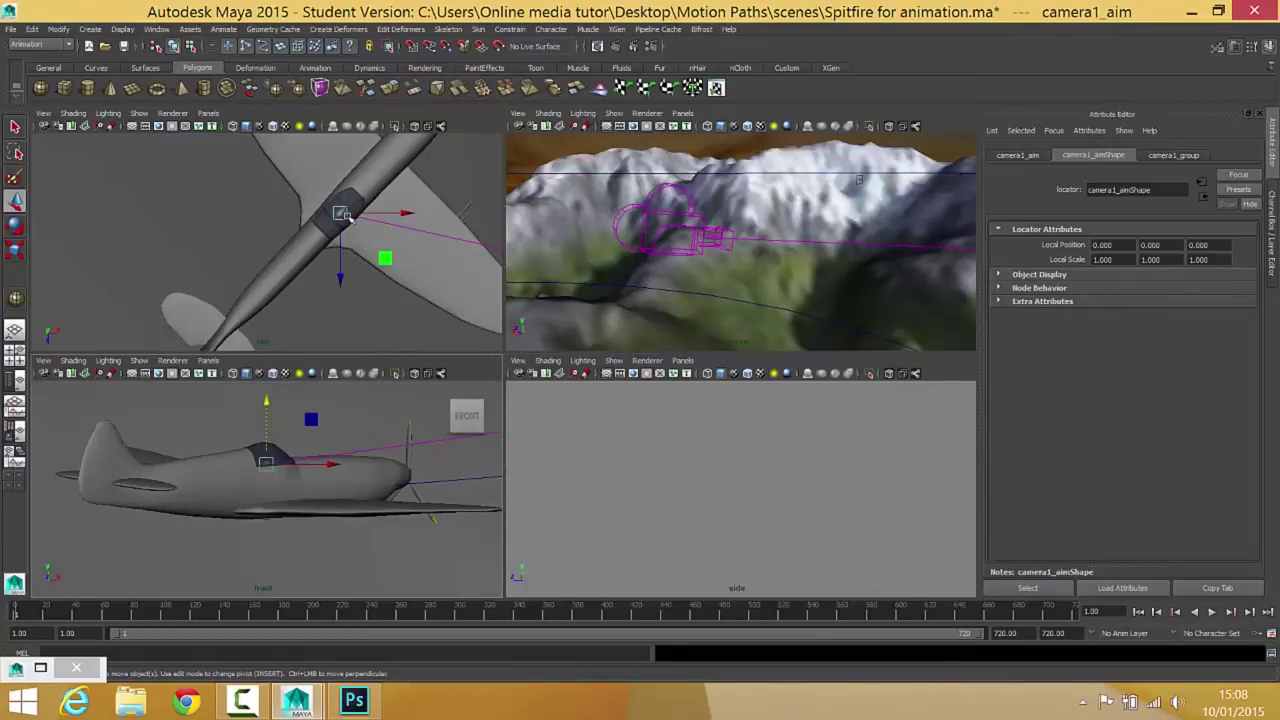
- Parent camera1_aim to Spitfire_body, scrub frames to verify, and accept the student-version notice
left_click(376, 172)
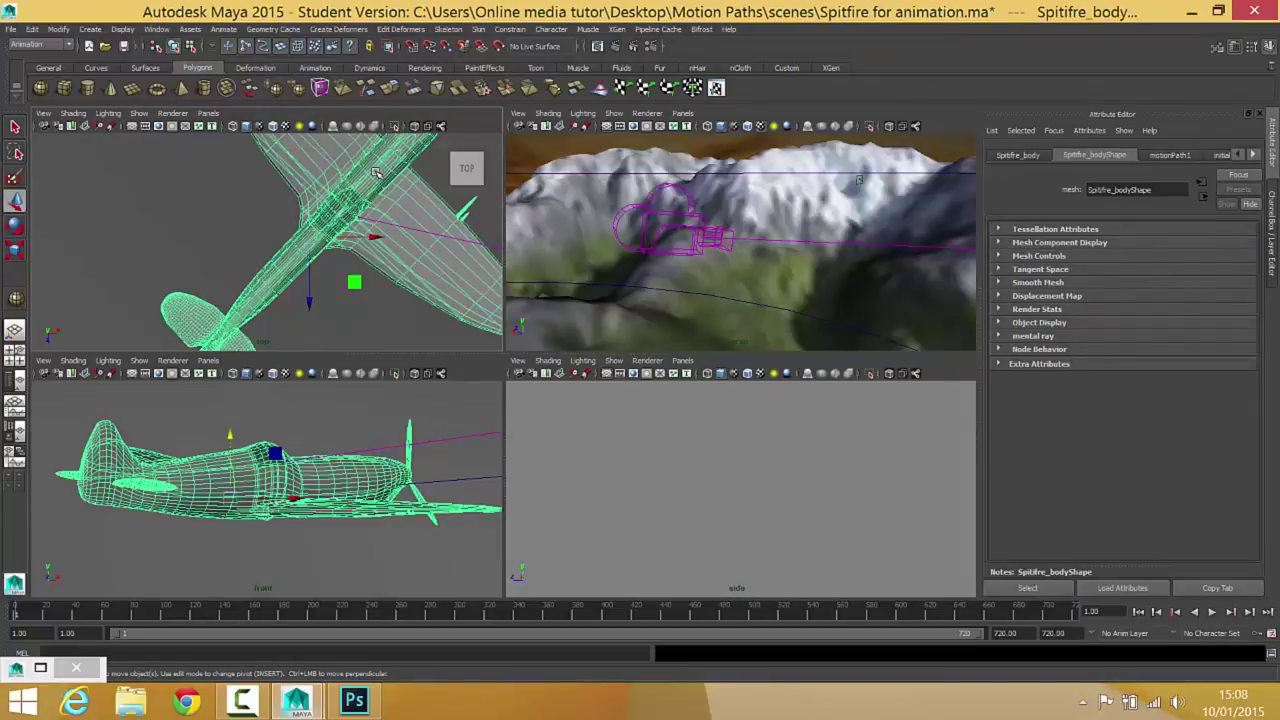
key("Up")
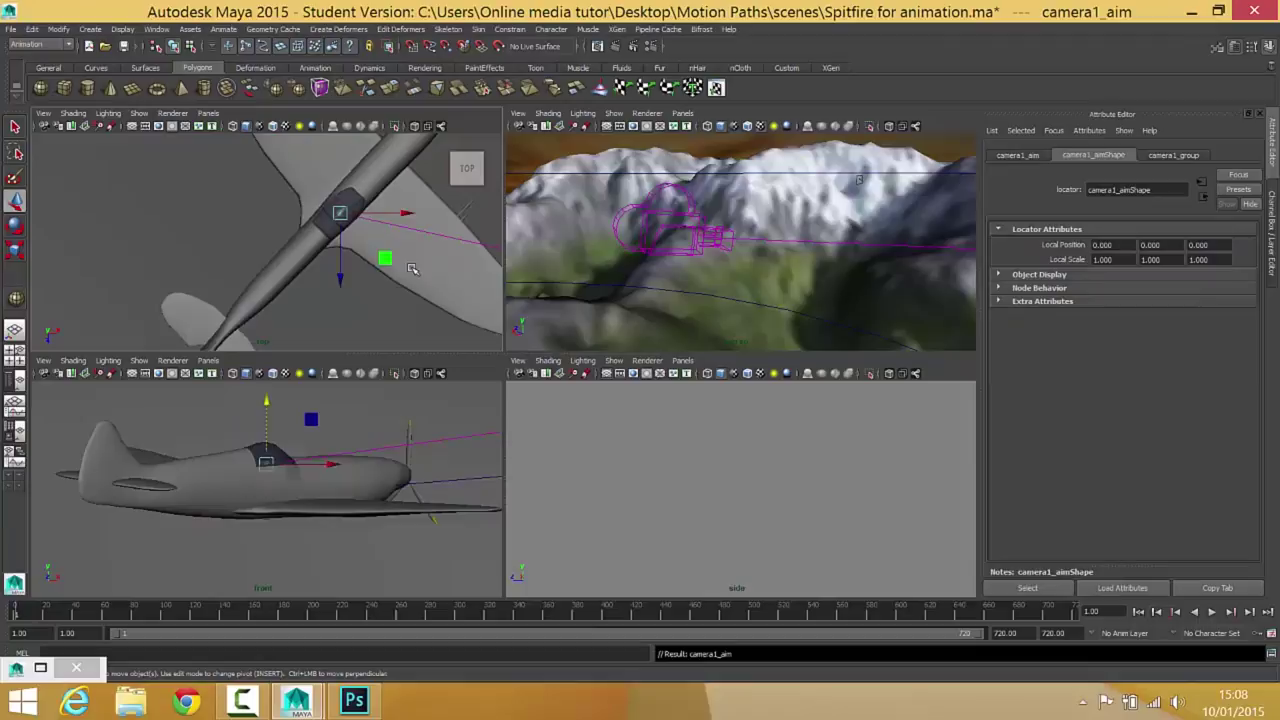
left_click(418, 234)
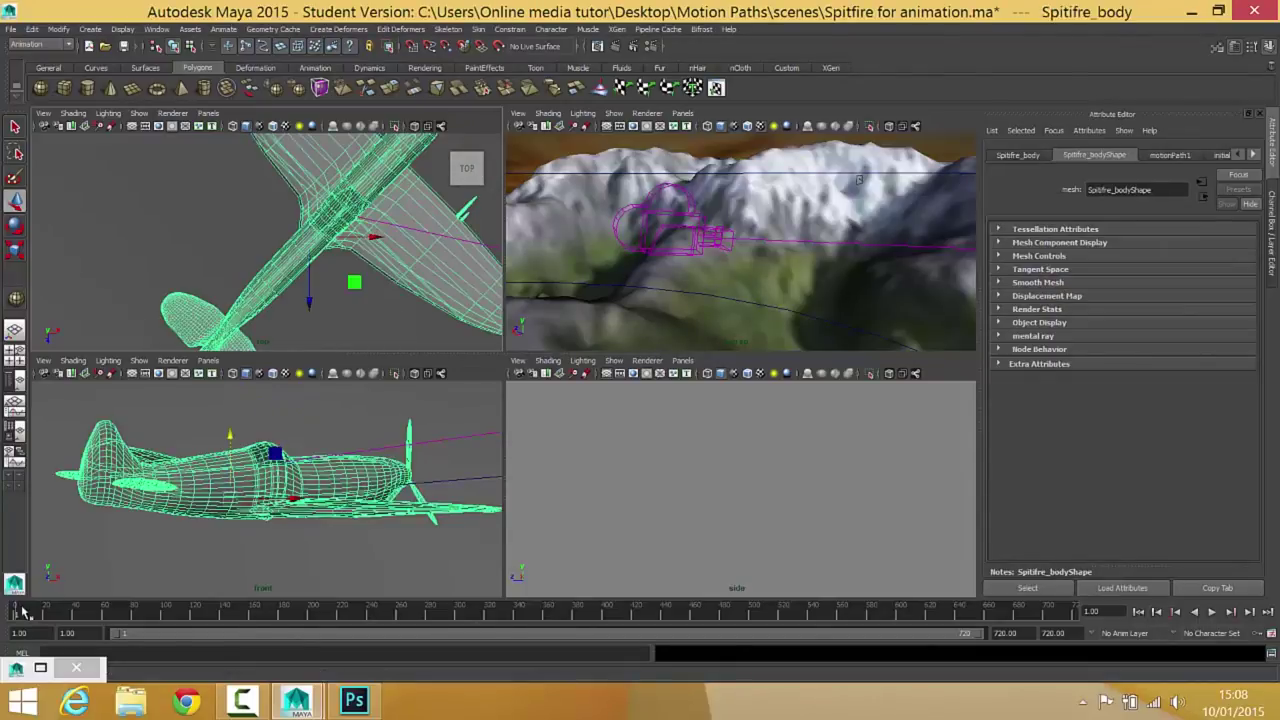
mouse_move(24, 610)
left_mouse_down()
mouse_move(60, 603)
mouse_move(14, 610)
left_mouse_up()
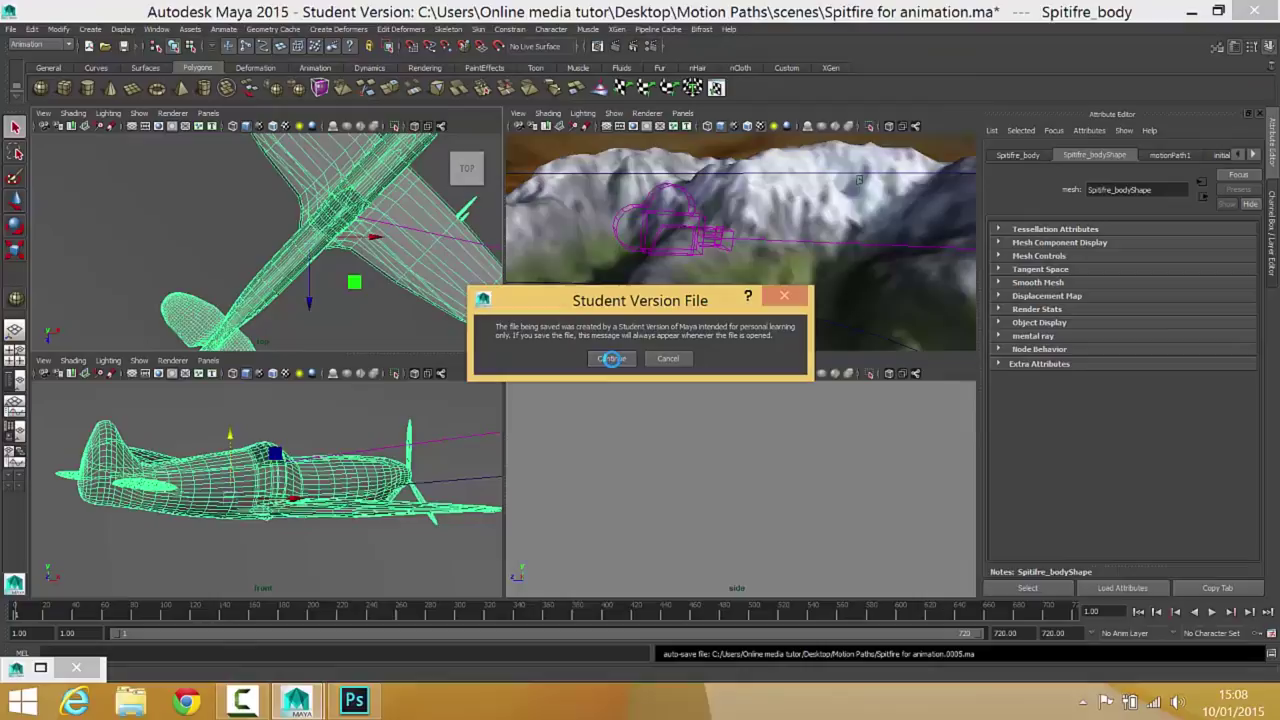
left_click(611, 359)
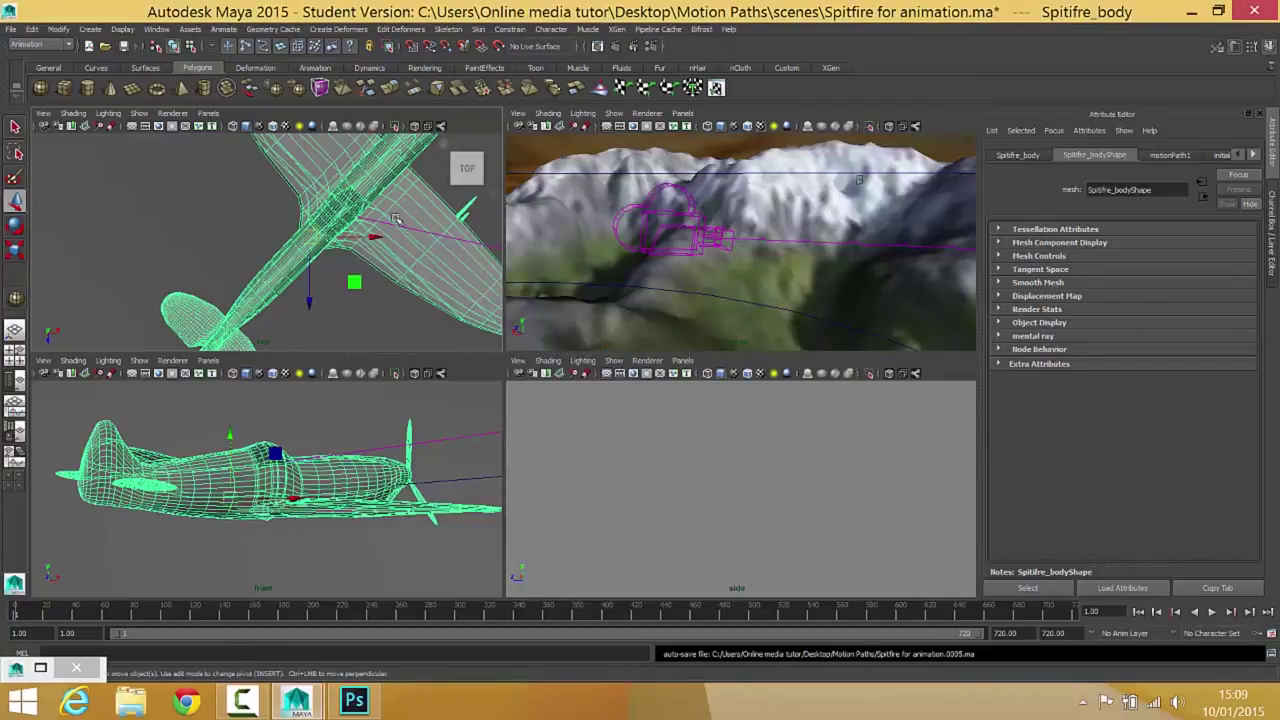
- Make the upper-left panel look through camera1 with textured display and the Spitfire deselected
left_click(207, 115)
mouse_move(265, 126)
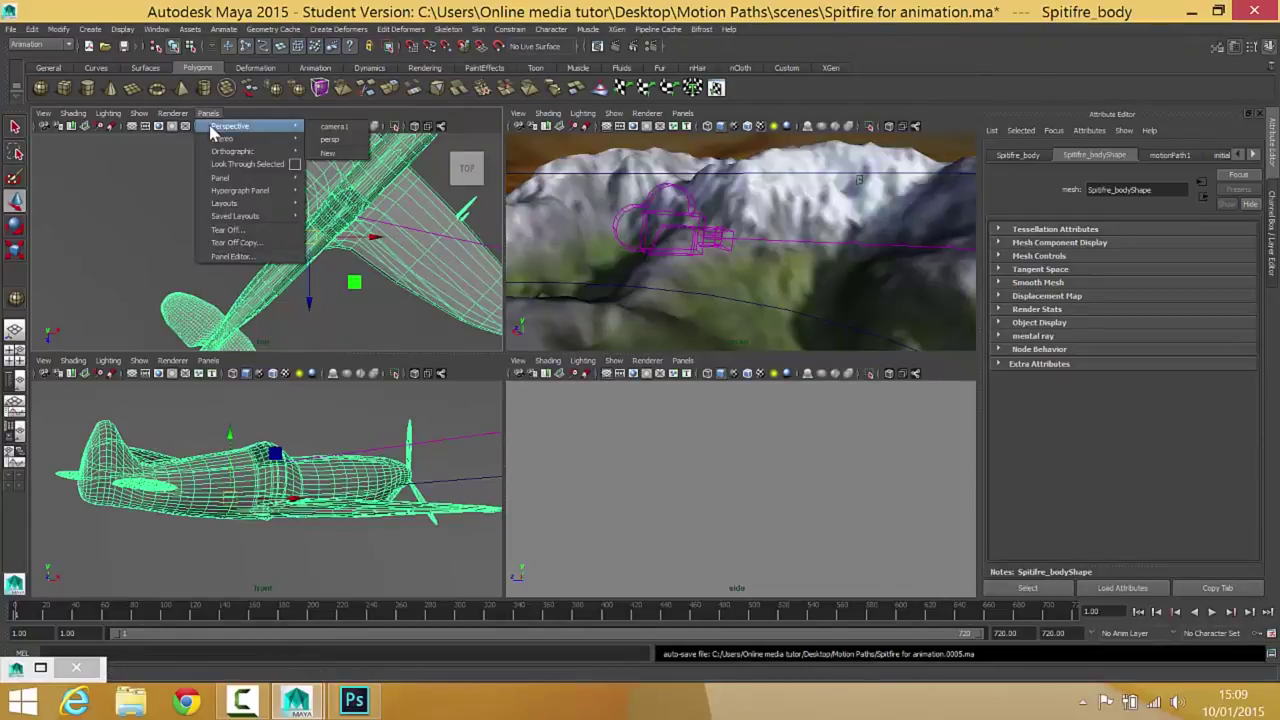
left_click(330, 130)
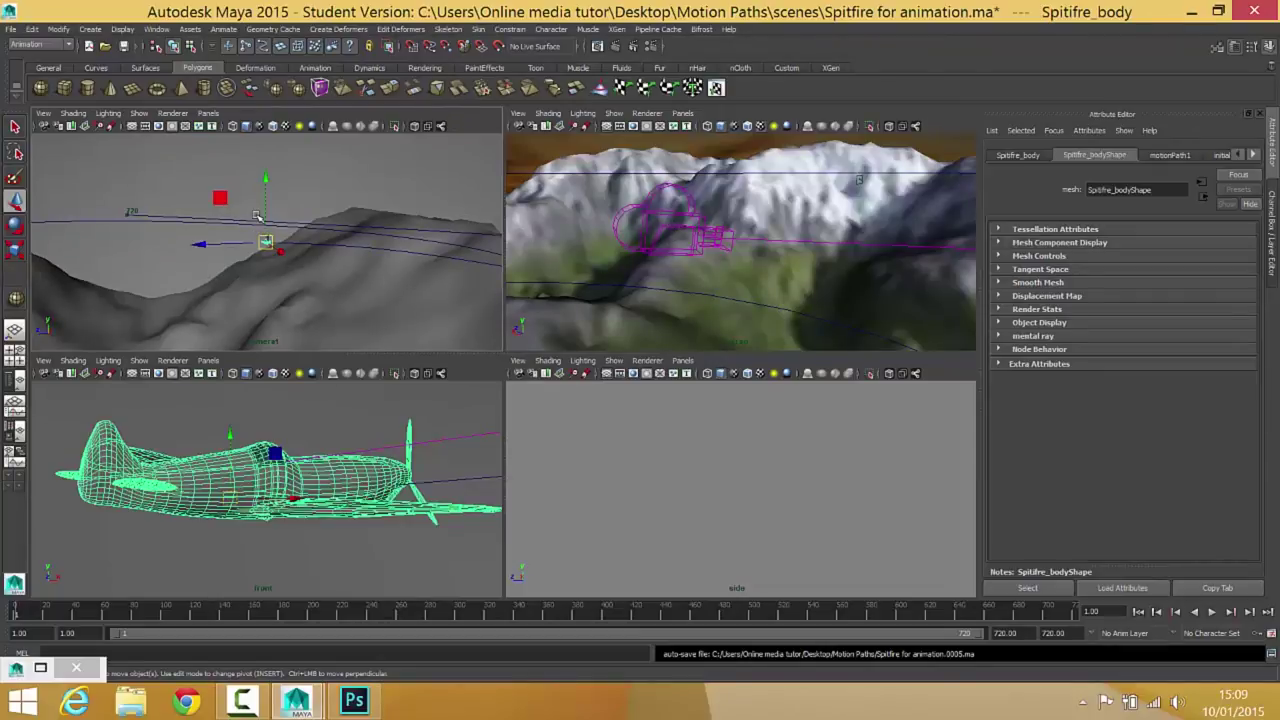
key("6")
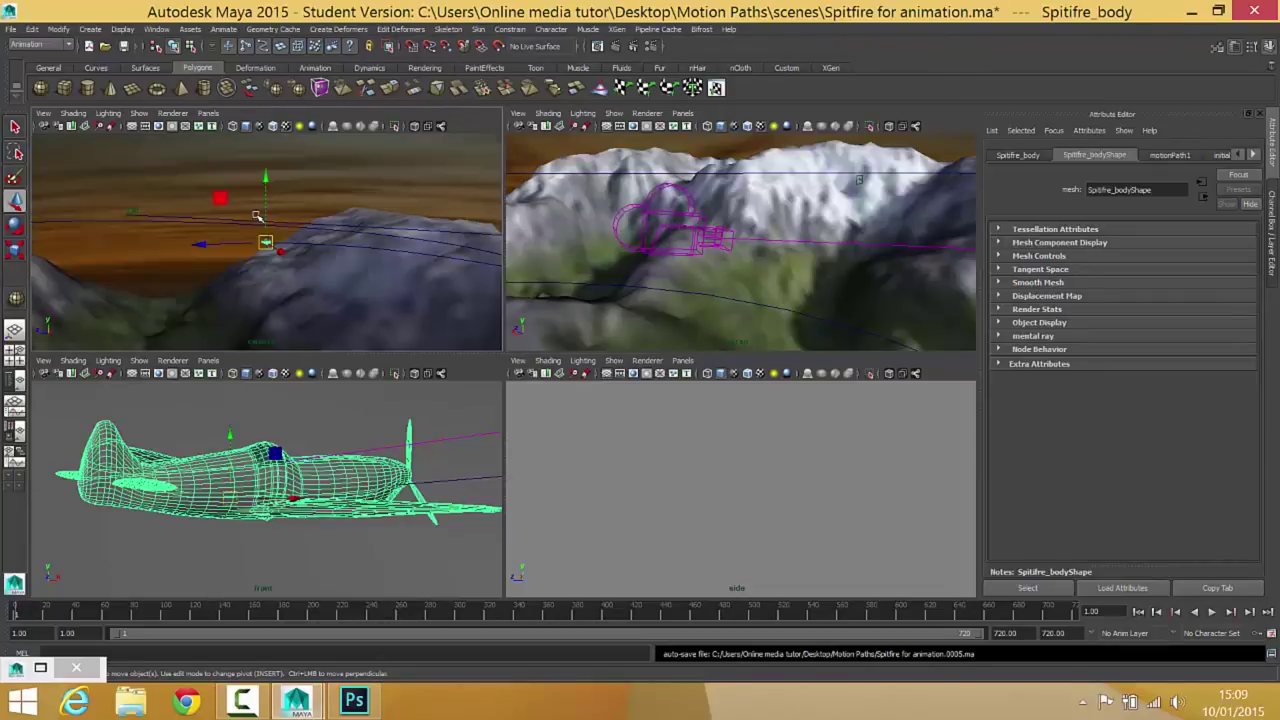
left_click(182, 183)
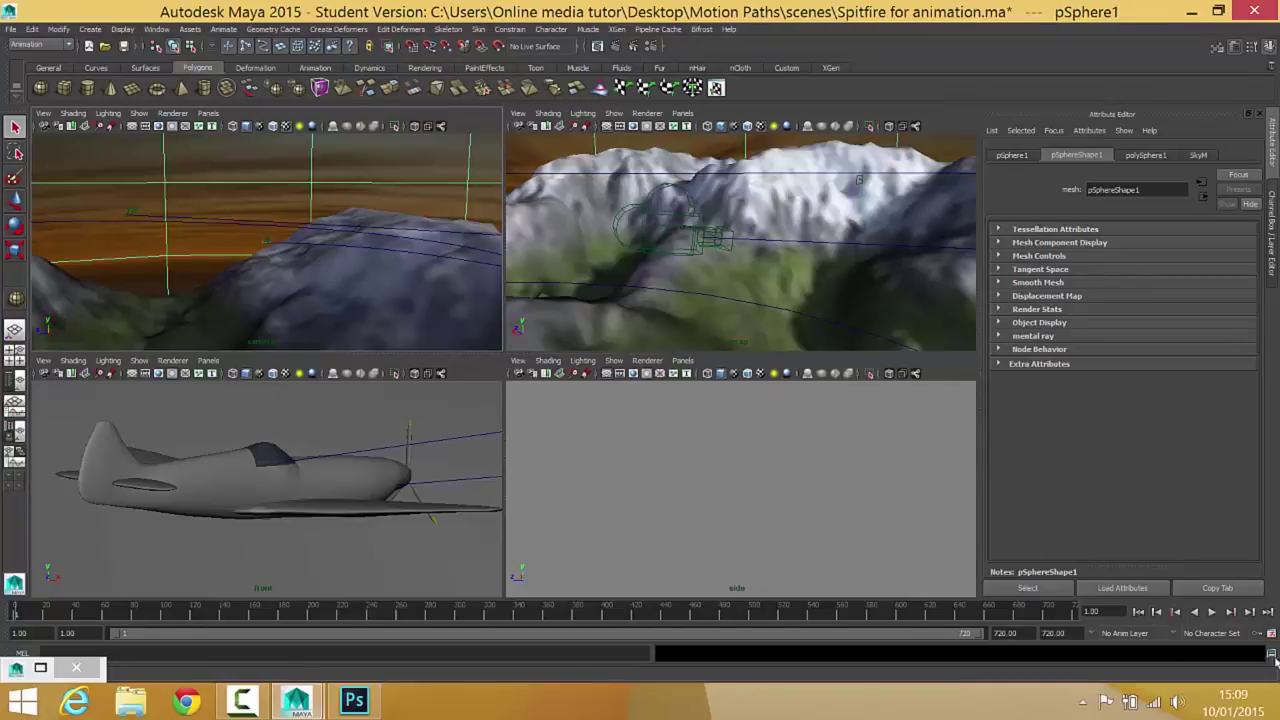
- Play the animation forward and watch camera1 track the Spitfire's flight
left_click(1211, 612)
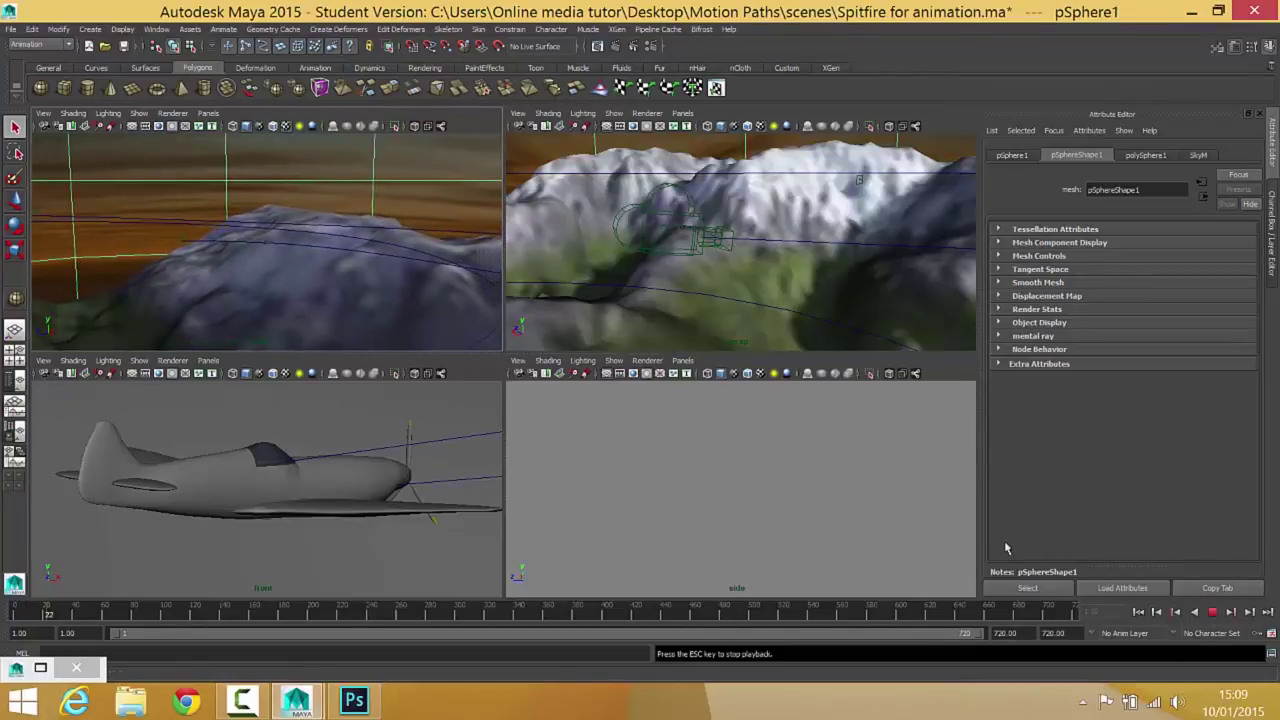